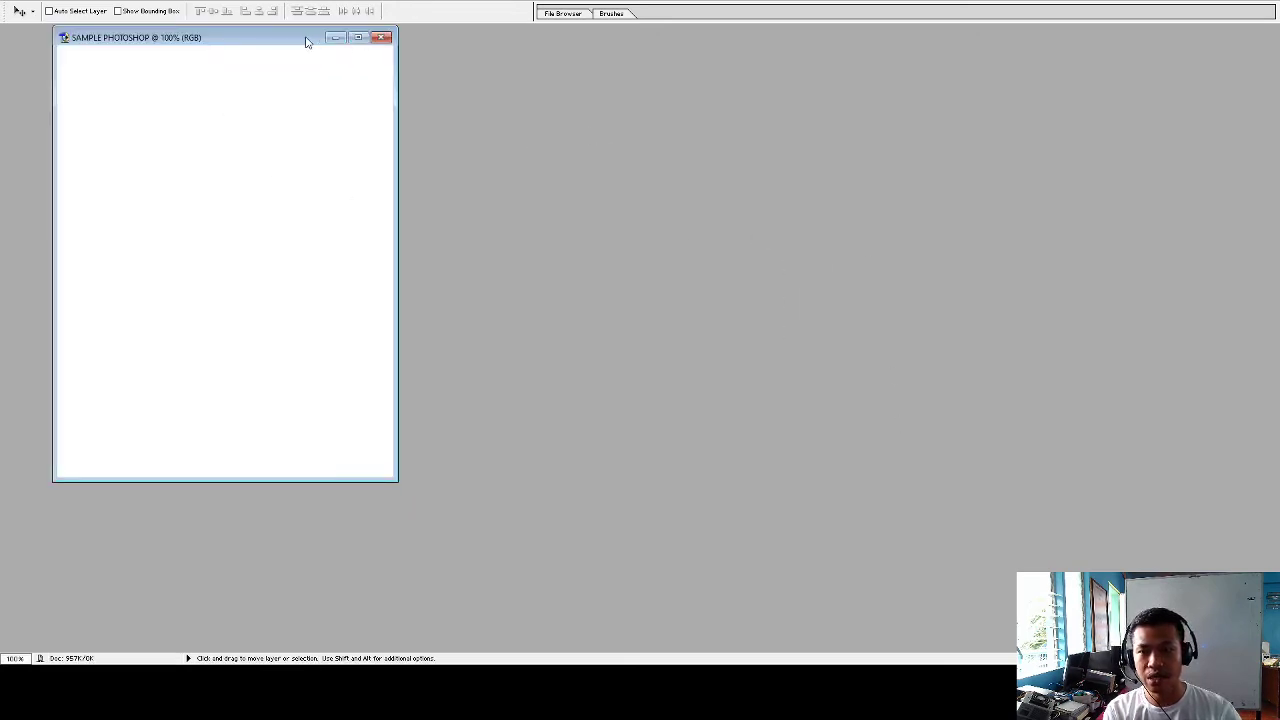
# Enlarge the blank SAMPLE PHOTOSHOP document window and maximize it to fill the workspace
pyautogui.moveTo(306, 41); pyautogui.dragTo(381, 57)
pyautogui.moveTo(474, 500); pyautogui.dragTo(988, 613)
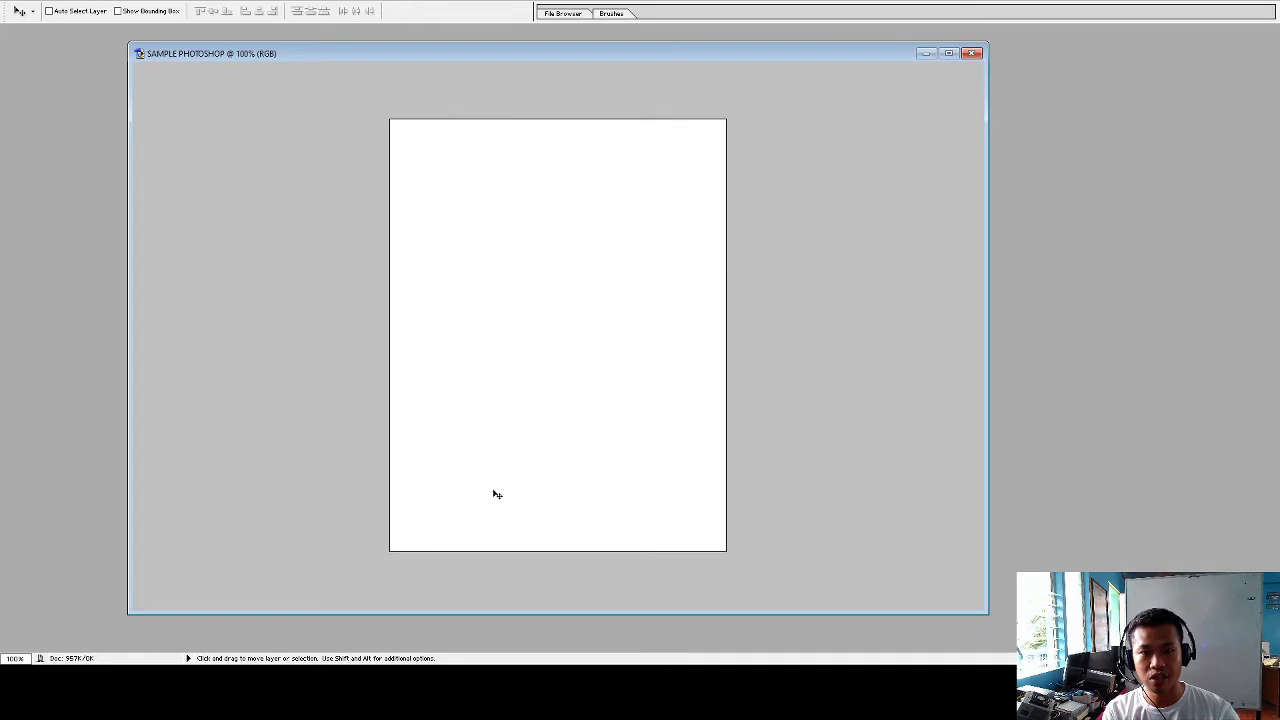
pyautogui.click(948, 53)
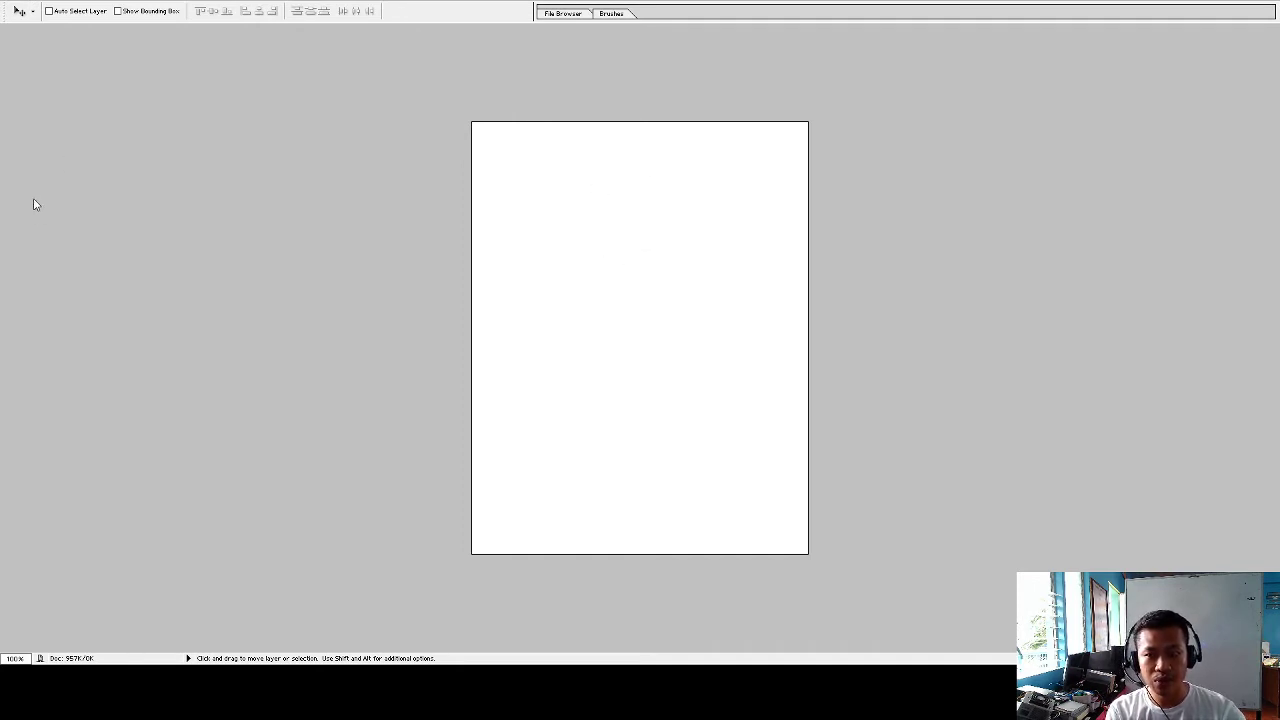
# Create a wide text box across the upper part of the canvas containing the title "Chris ICT Ed TV"
pyautogui.press('t')
pyautogui.moveTo(499, 168); pyautogui.dragTo(783, 230)
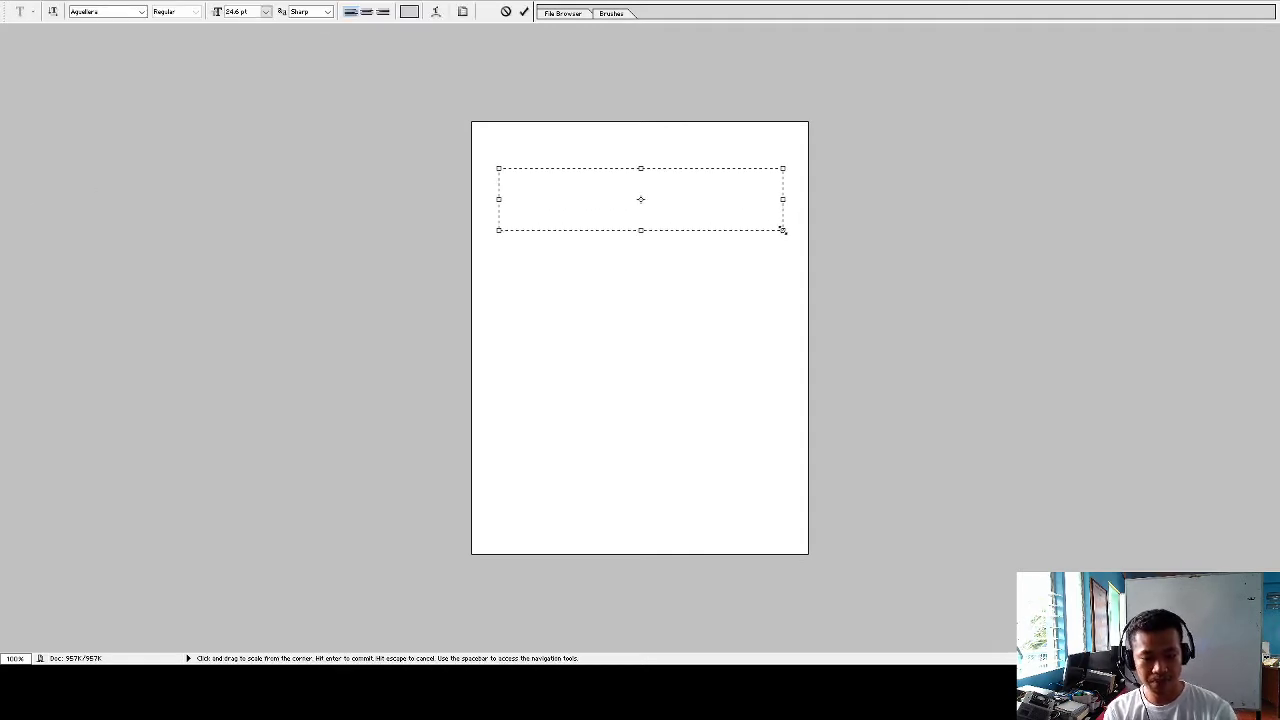
pyautogui.write('GRADI')
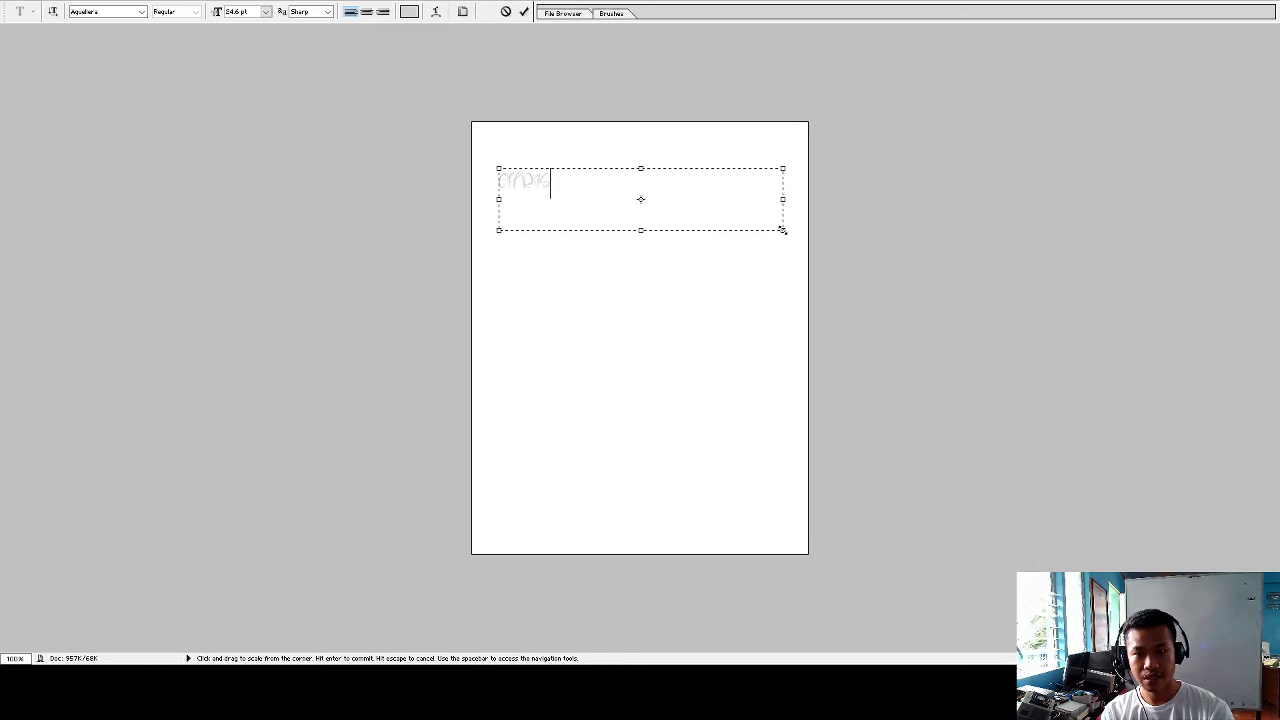
pyautogui.hotkey('ctrl', 'a')
pyautogui.press('BackSpace')
pyautogui.write('Class ICT')
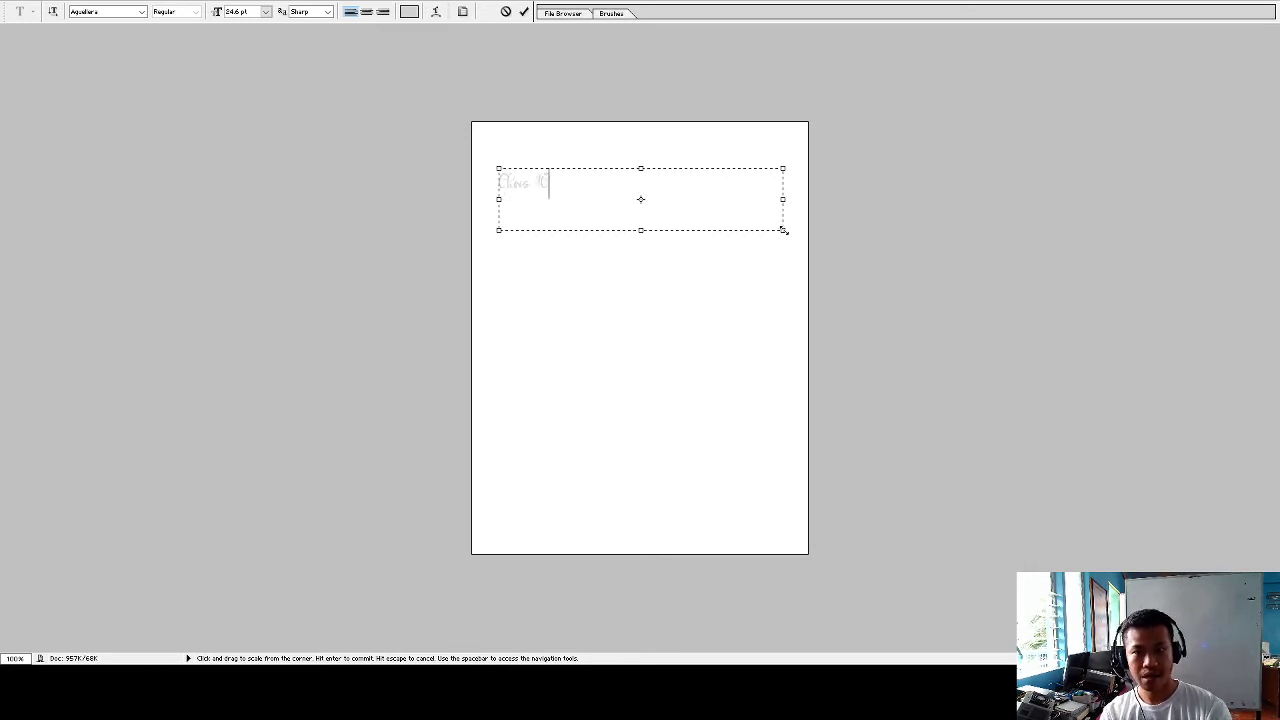
pyautogui.write('E)')
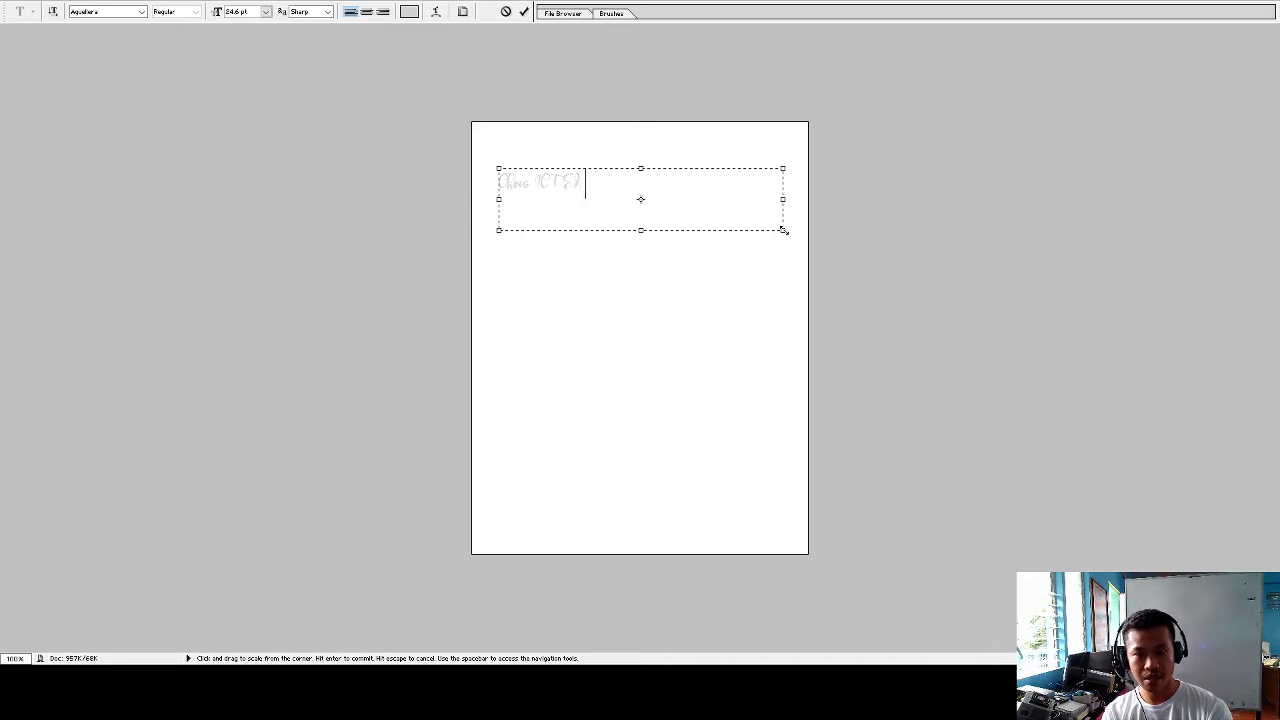
pyautogui.write(' TV')
# Colour the whole title text black and centre-align it within its text box
pyautogui.hotkey('ctrl', 'a')
pyautogui.click(568, 203)
pyautogui.hotkey('ctrl', 'a')
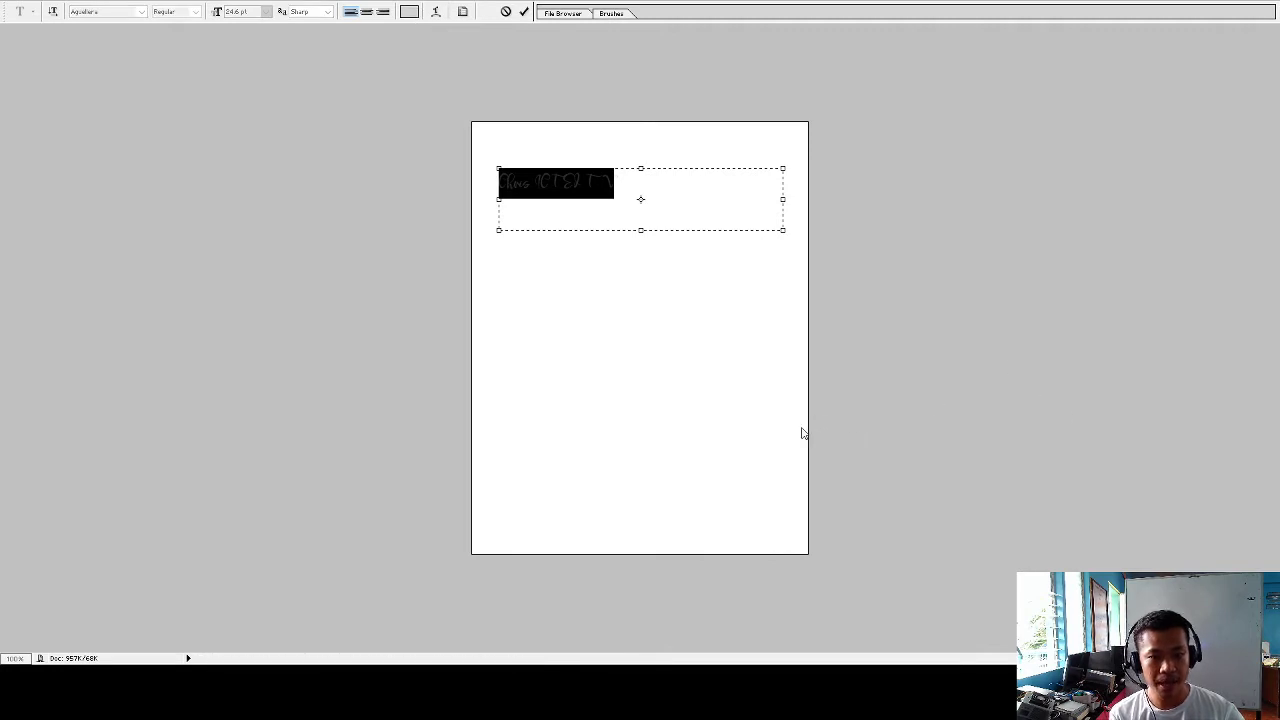
pyautogui.hotkey('alt', 'BackSpace')
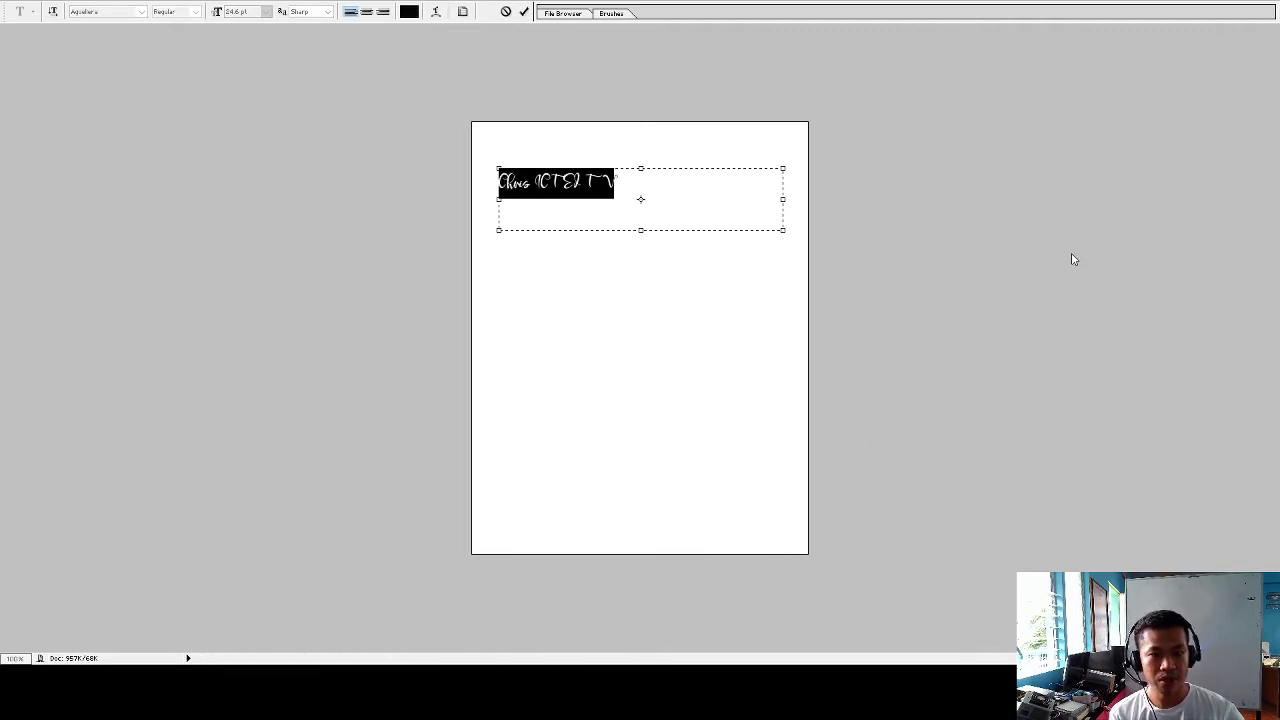
pyautogui.click(367, 11)
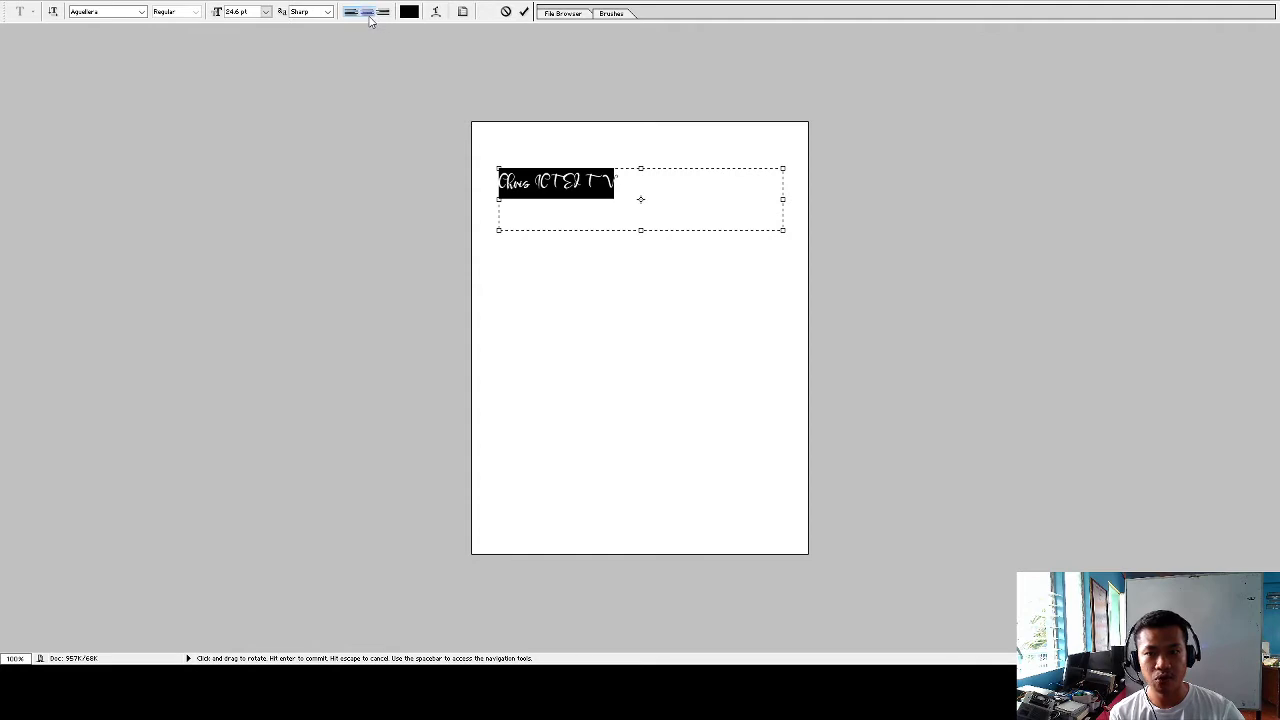
# Set the title's font size to 50 pt and widen its text box so the title has room on one line
pyautogui.moveTo(783, 230); pyautogui.dragTo(735, 224)
pyautogui.click(642, 193)
pyautogui.hotkey('ctrl', 'a')
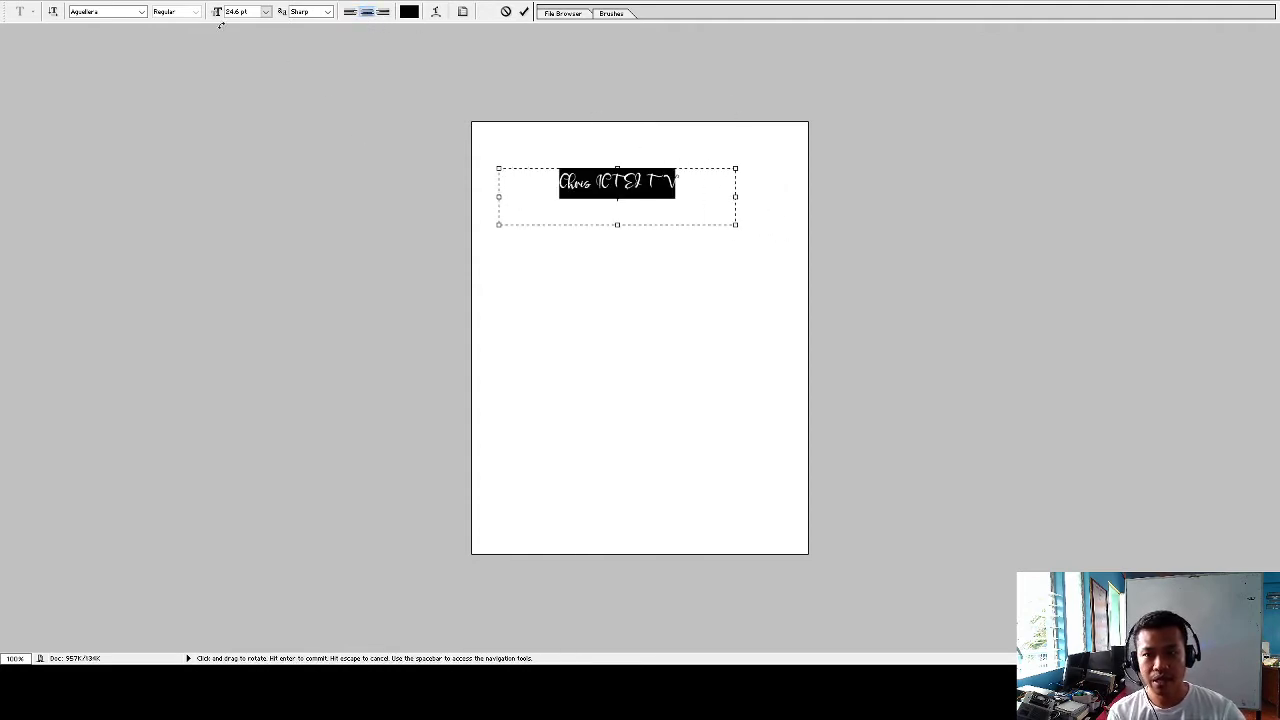
pyautogui.click(219, 14)
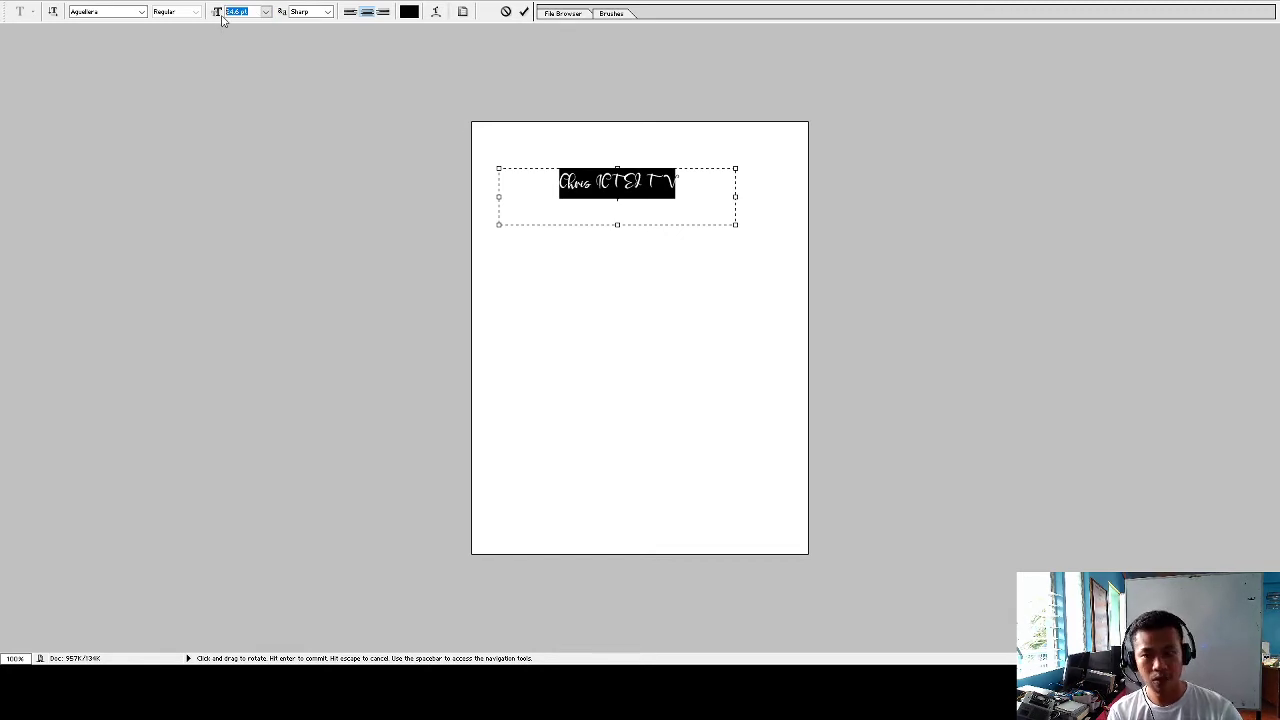
pyautogui.write('50')
pyautogui.press('Return')
pyautogui.click(741, 218)
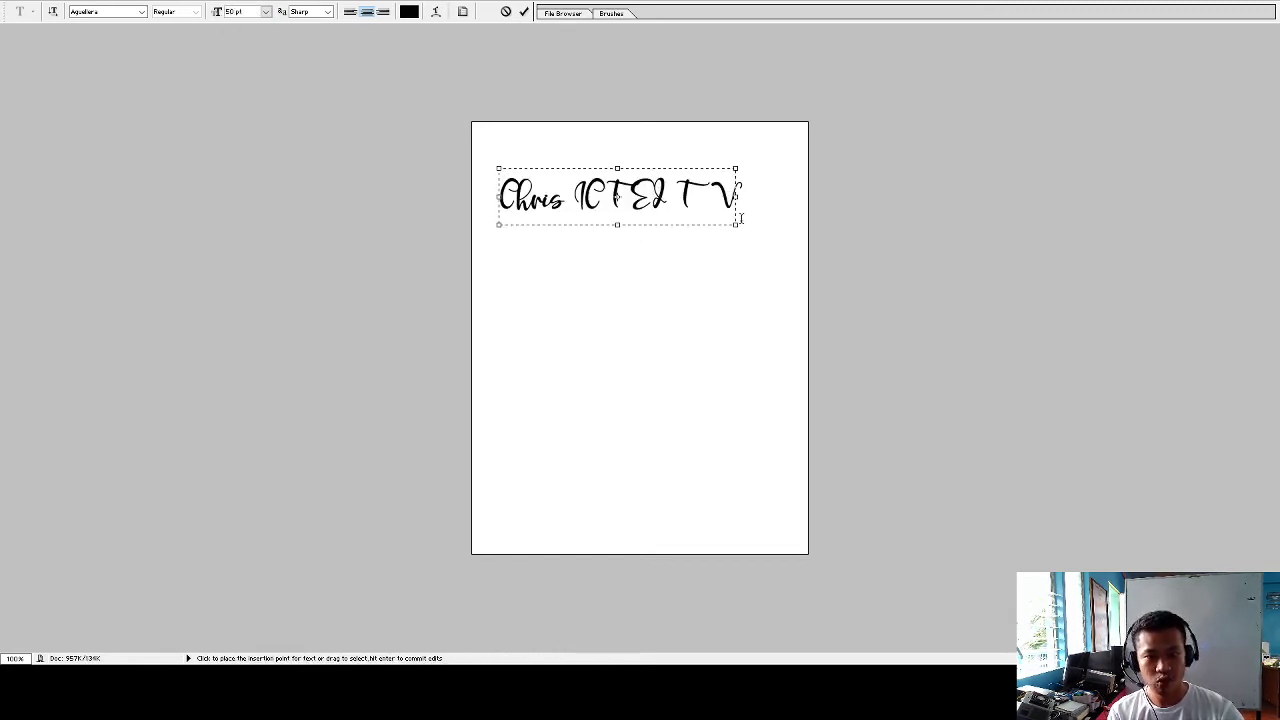
pyautogui.moveTo(737, 225); pyautogui.dragTo(790, 220)
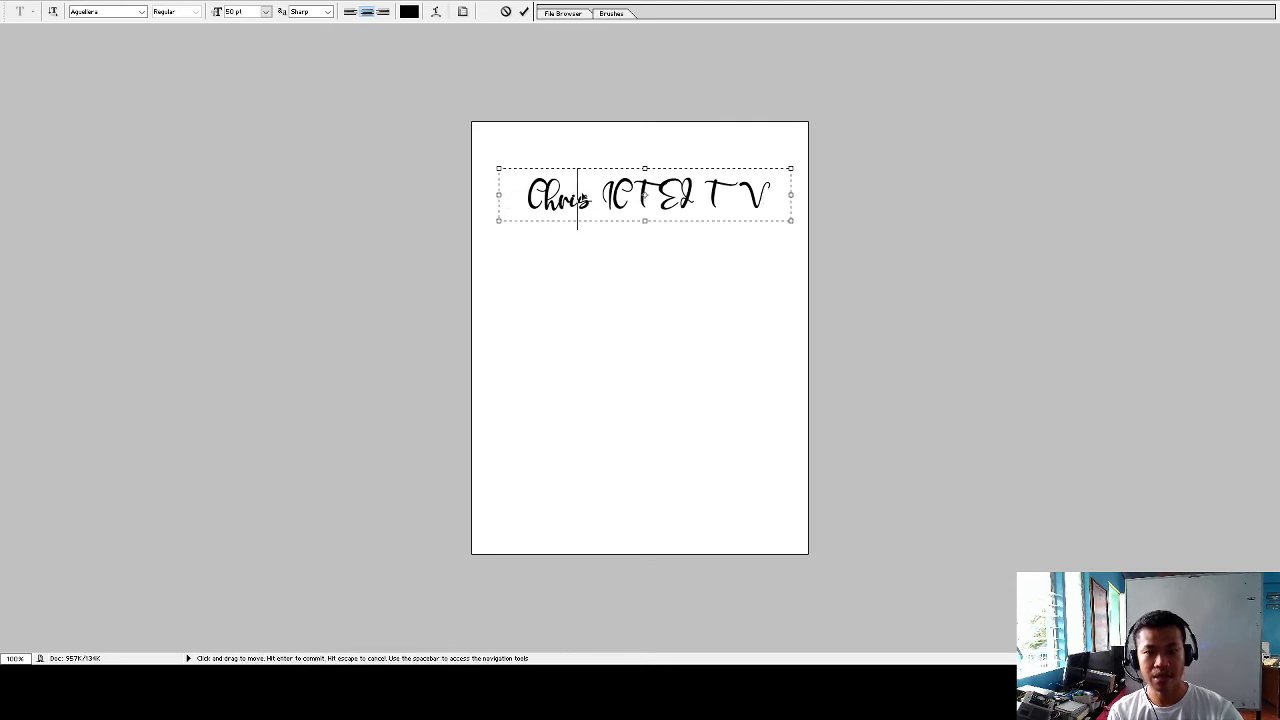
# Try selecting the title's first word alone and the title's entire line
pyautogui.hotkey('ctrl', 'a')
pyautogui.tripleClick(582, 192)
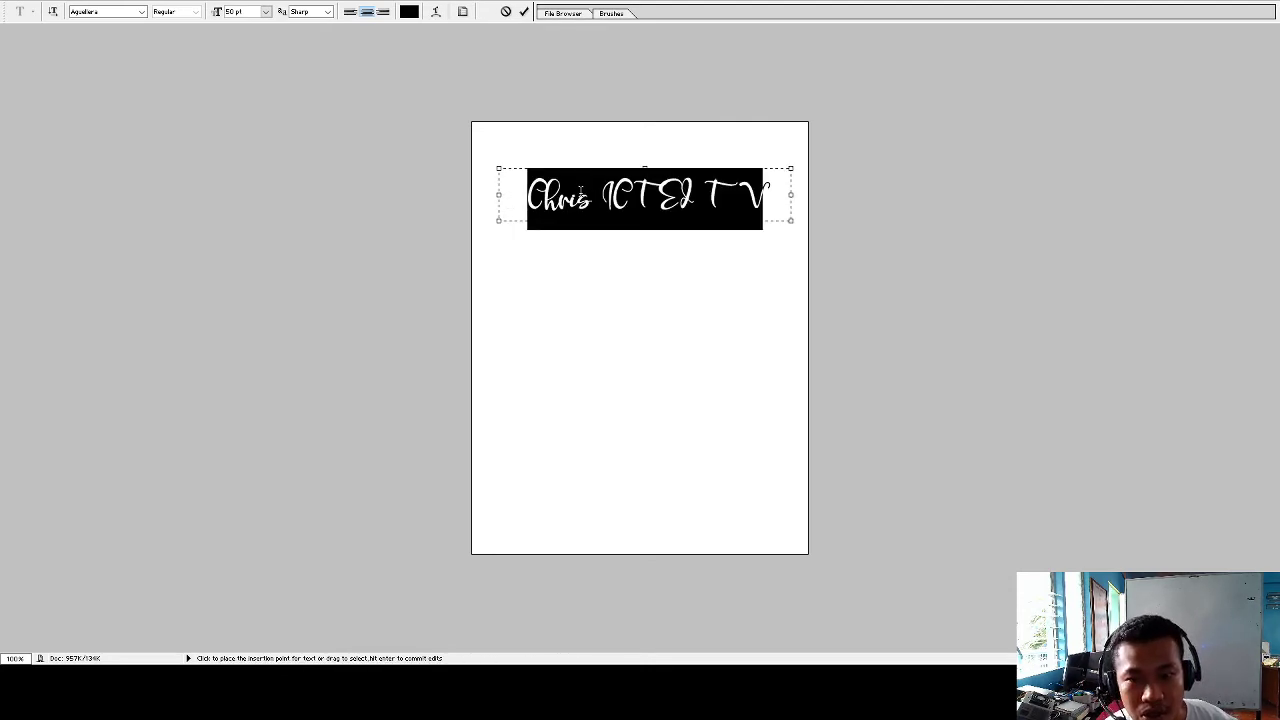
pyautogui.tripleClick(575, 192)
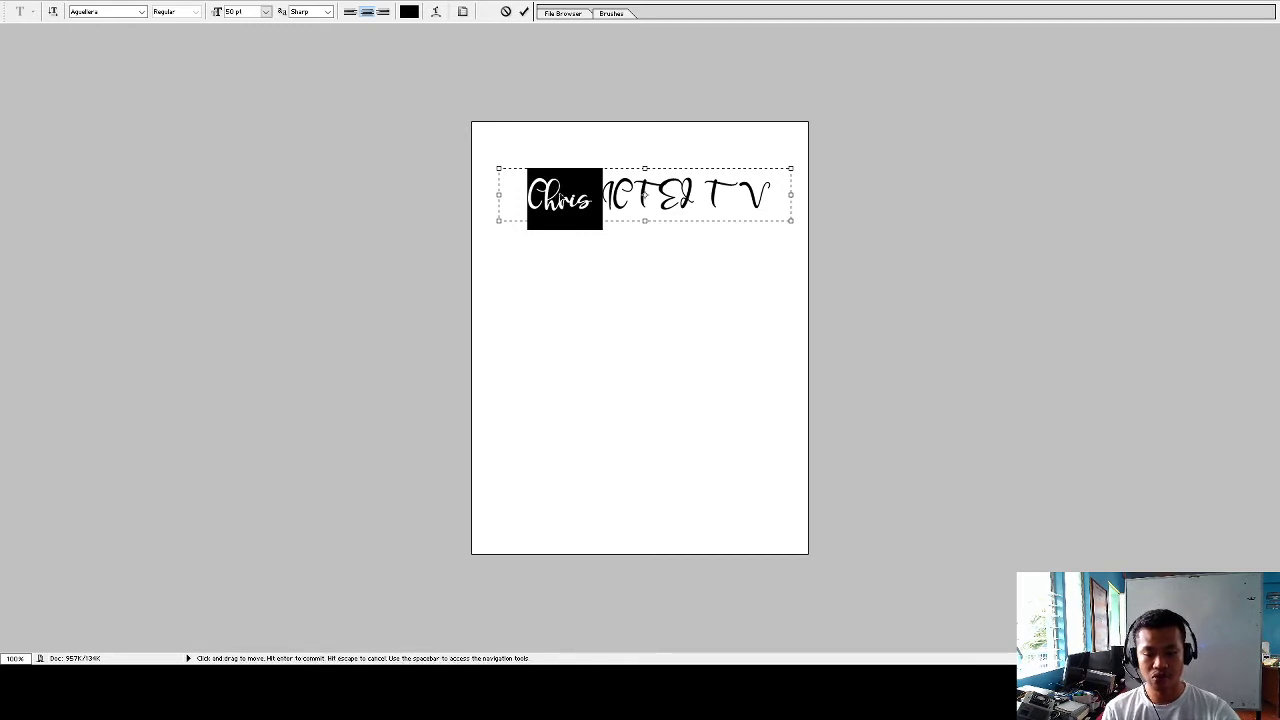
pyautogui.tripleClick(565, 200)
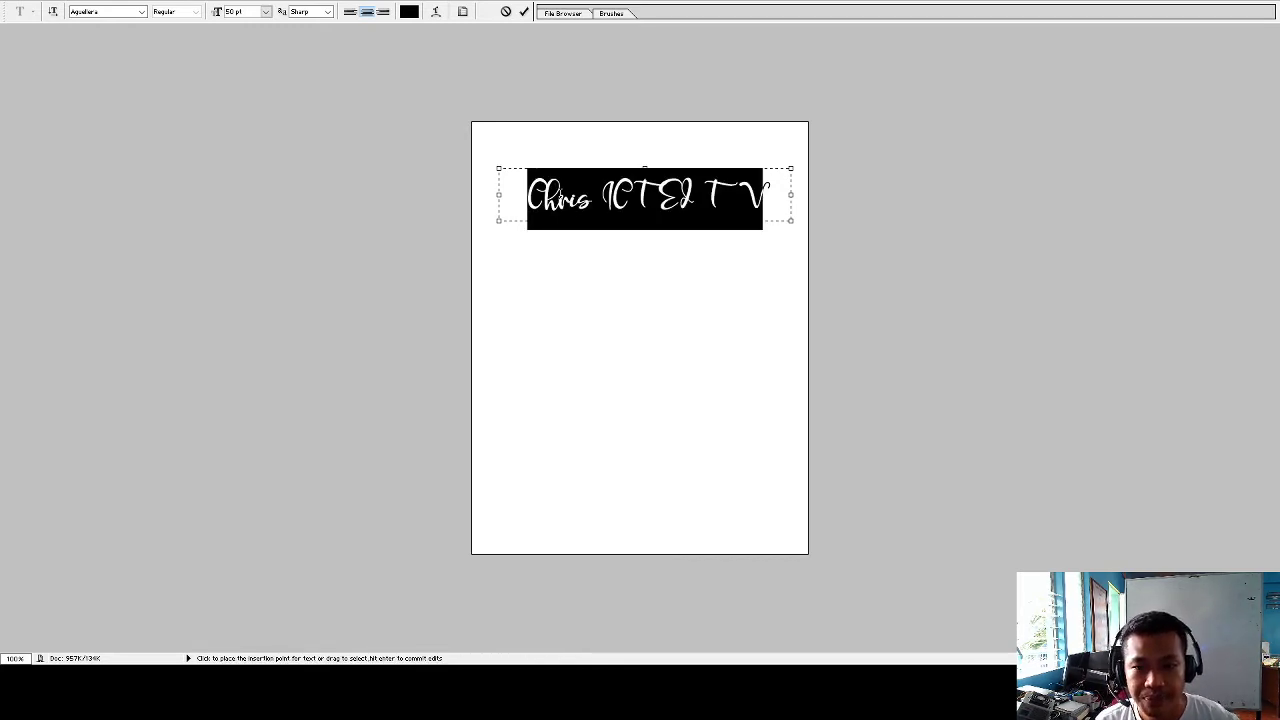
pyautogui.click(564, 187)
pyautogui.moveTo(527, 191); pyautogui.dragTo(813, 174)
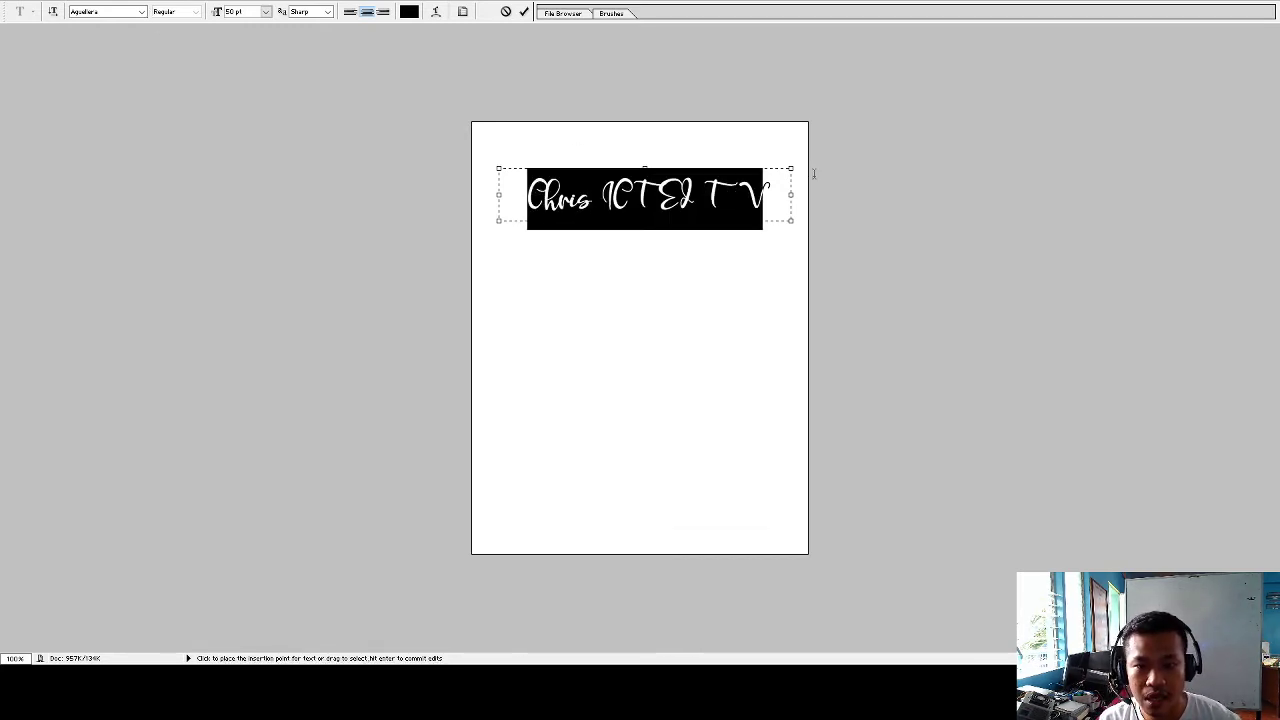
pyautogui.click(524, 197)
pyautogui.moveTo(524, 197); pyautogui.dragTo(788, 194)
# Select the complete title text and change its font to I Love Glitter
pyautogui.click(144, 15)
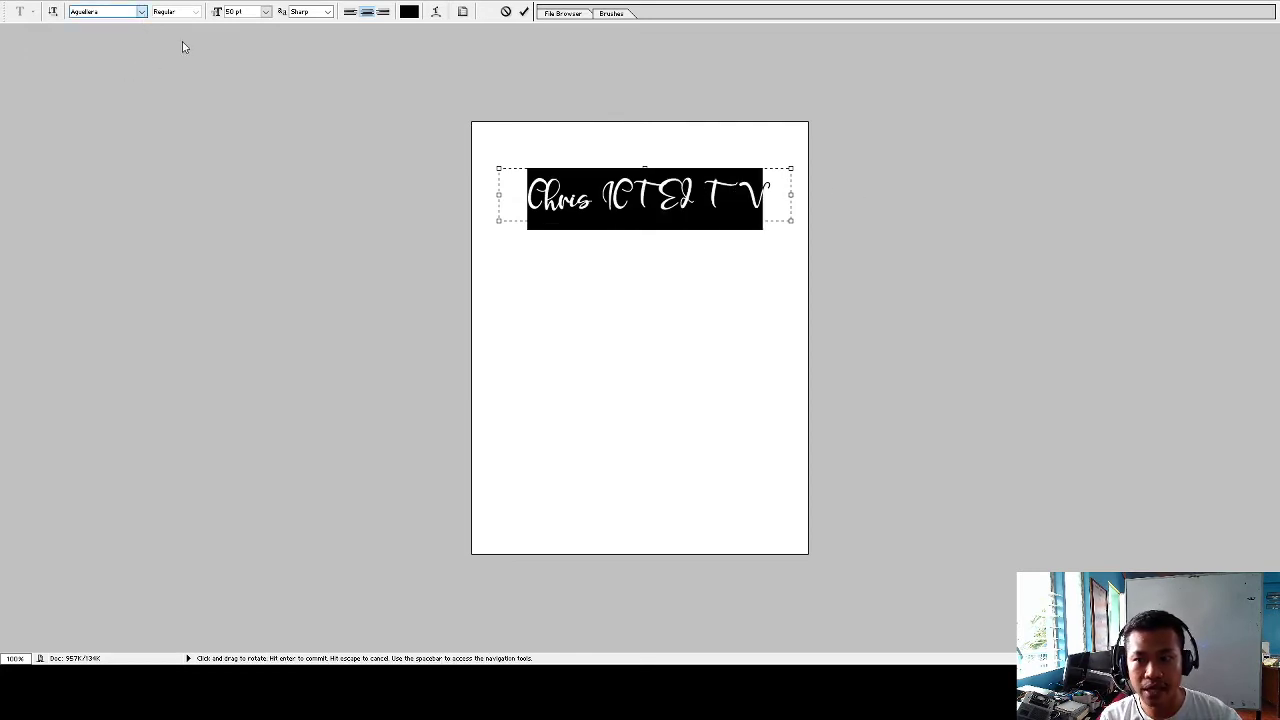
pyautogui.click(525, 198)
pyautogui.moveTo(525, 197); pyautogui.dragTo(843, 196)
pyautogui.click(716, 199)
pyautogui.moveTo(528, 197); pyautogui.dragTo(840, 197)
pyautogui.click(764, 196)
pyautogui.click(524, 197)
pyautogui.click(775, 197)
pyautogui.click(527, 200)
pyautogui.click(776, 193)
pyautogui.click(526, 200)
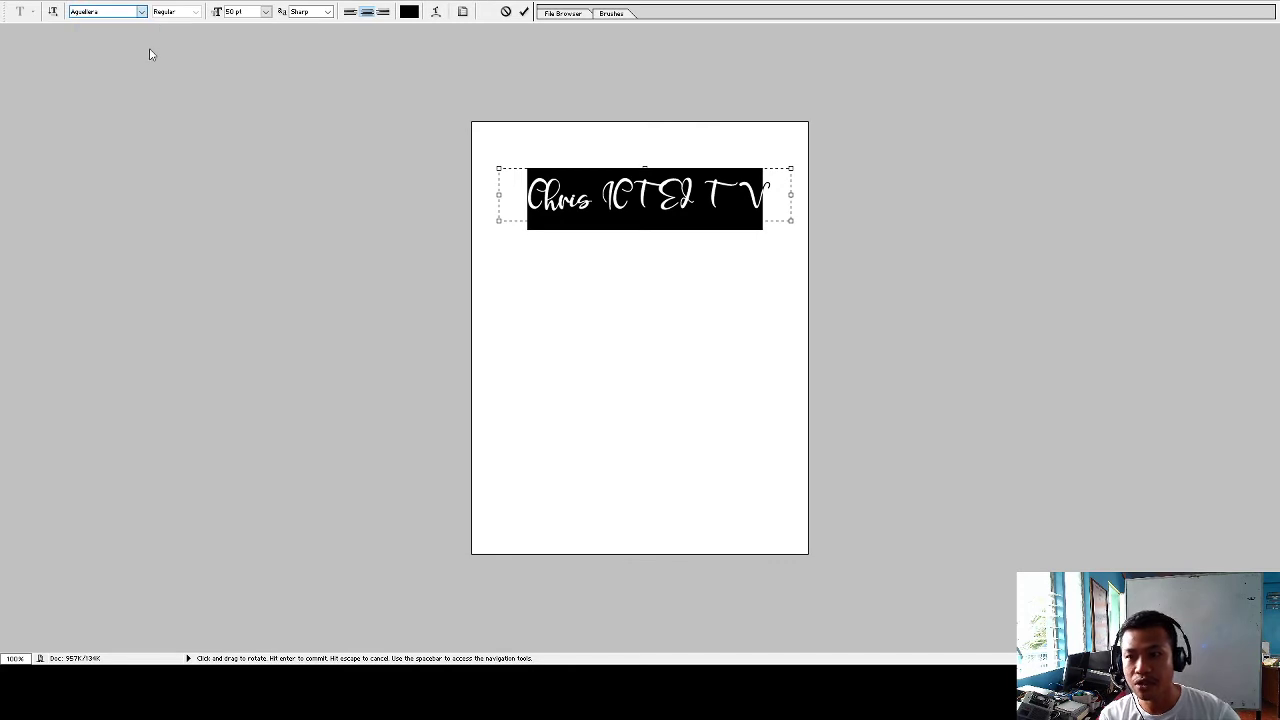
pyautogui.click(111, 31)
pyautogui.click(632, 190)
pyautogui.moveTo(563, 186); pyautogui.dragTo(735, 188)
pyautogui.click(727, 188)
pyautogui.hotkey('ctrl', 'a')
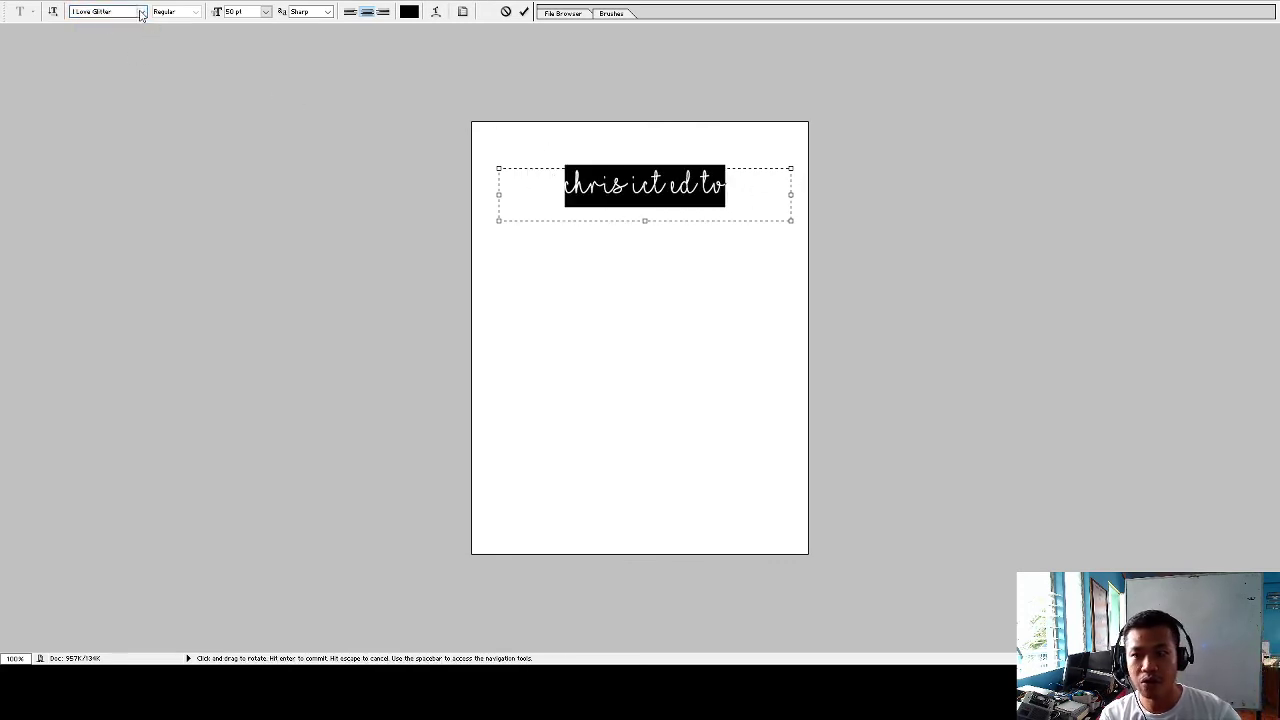
# Switch the title back to its original script font and commit the text
pyautogui.click(111, 43)
pyautogui.click(589, 186)
pyautogui.moveTo(522, 190); pyautogui.dragTo(828, 195)
pyautogui.click(682, 197)
pyautogui.moveTo(543, 200); pyautogui.dragTo(838, 206)
pyautogui.click(569, 197)
pyautogui.moveTo(523, 195); pyautogui.dragTo(812, 198)
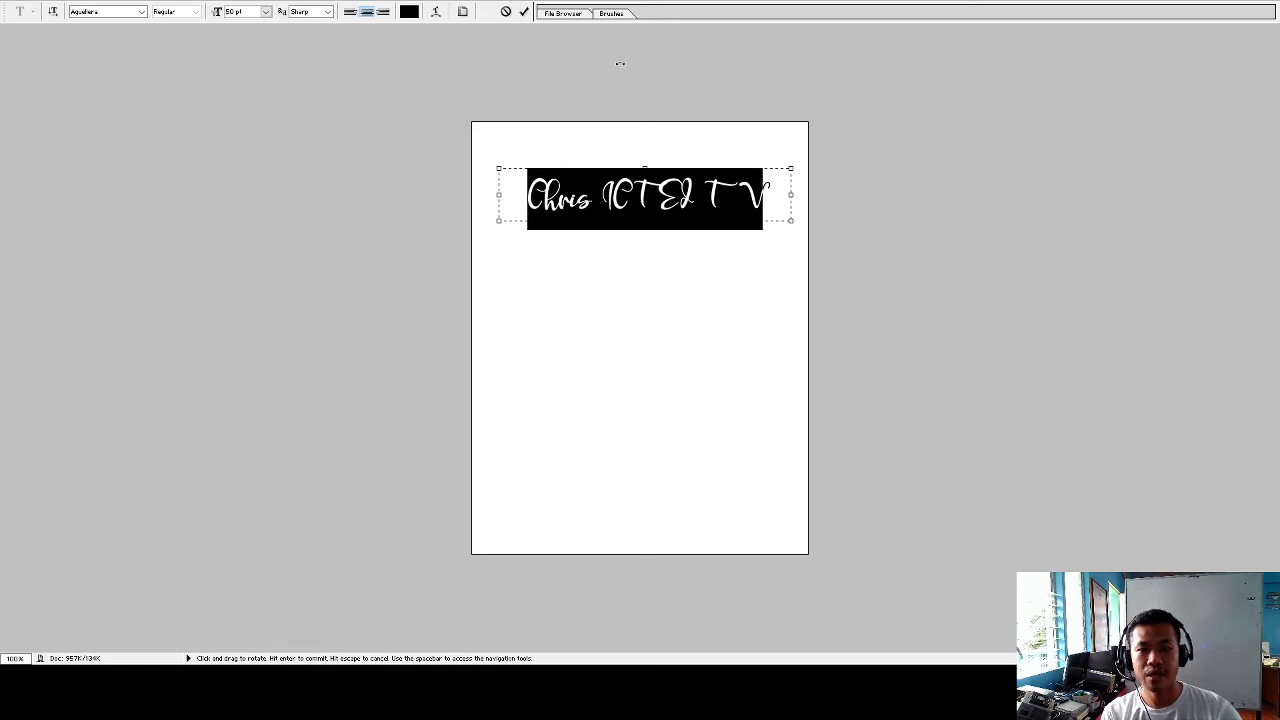
pyautogui.click(522, 12)
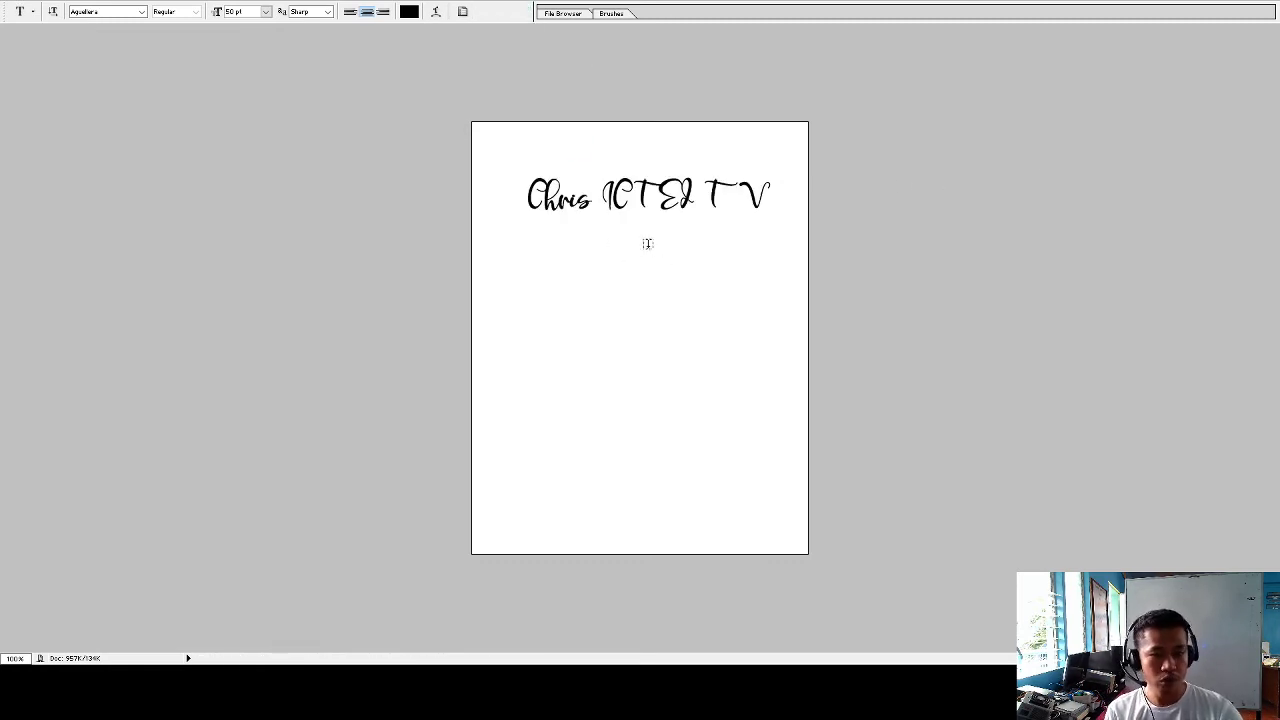
pyautogui.click(587, 192)
pyautogui.click(524, 12)
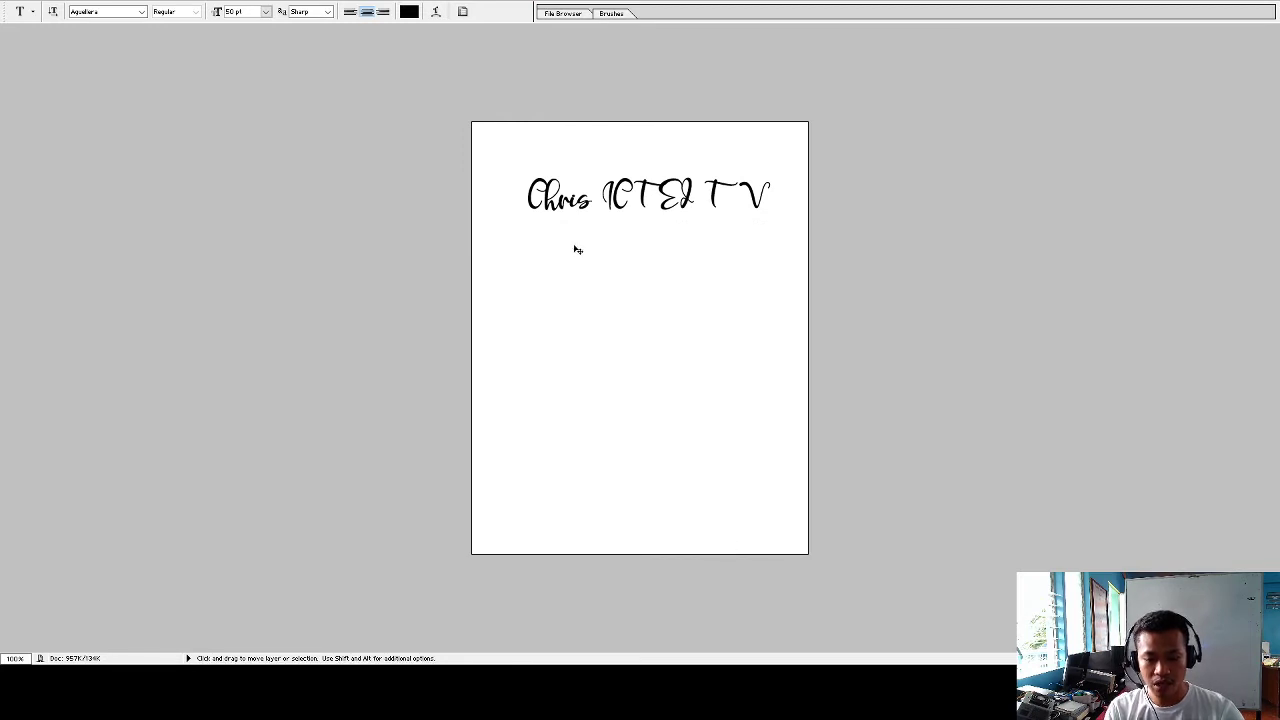
# Free-transform the title into the canvas's lower-right corner, scaling it to about 62.6% width and 65% height
pyautogui.hotkey('ctrl', 't')
pyautogui.moveTo(613, 213); pyautogui.dragTo(629, 545)
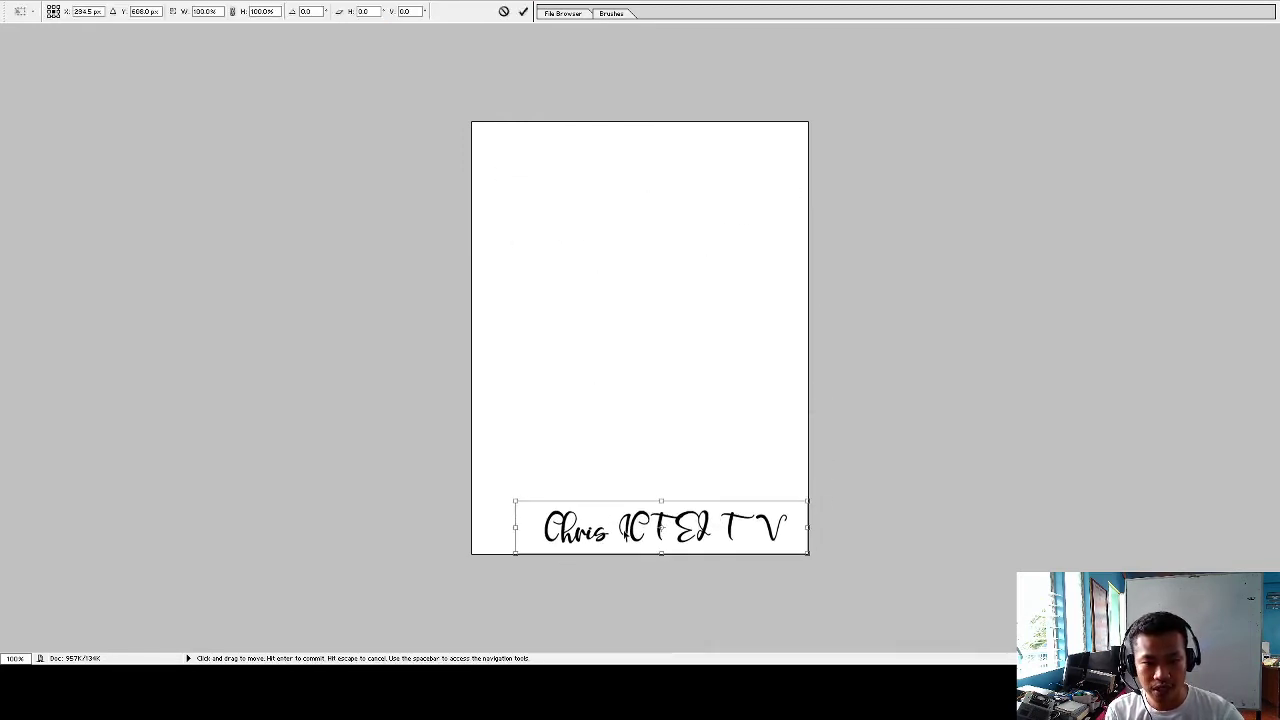
pyautogui.moveTo(515, 527); pyautogui.dragTo(602, 527)
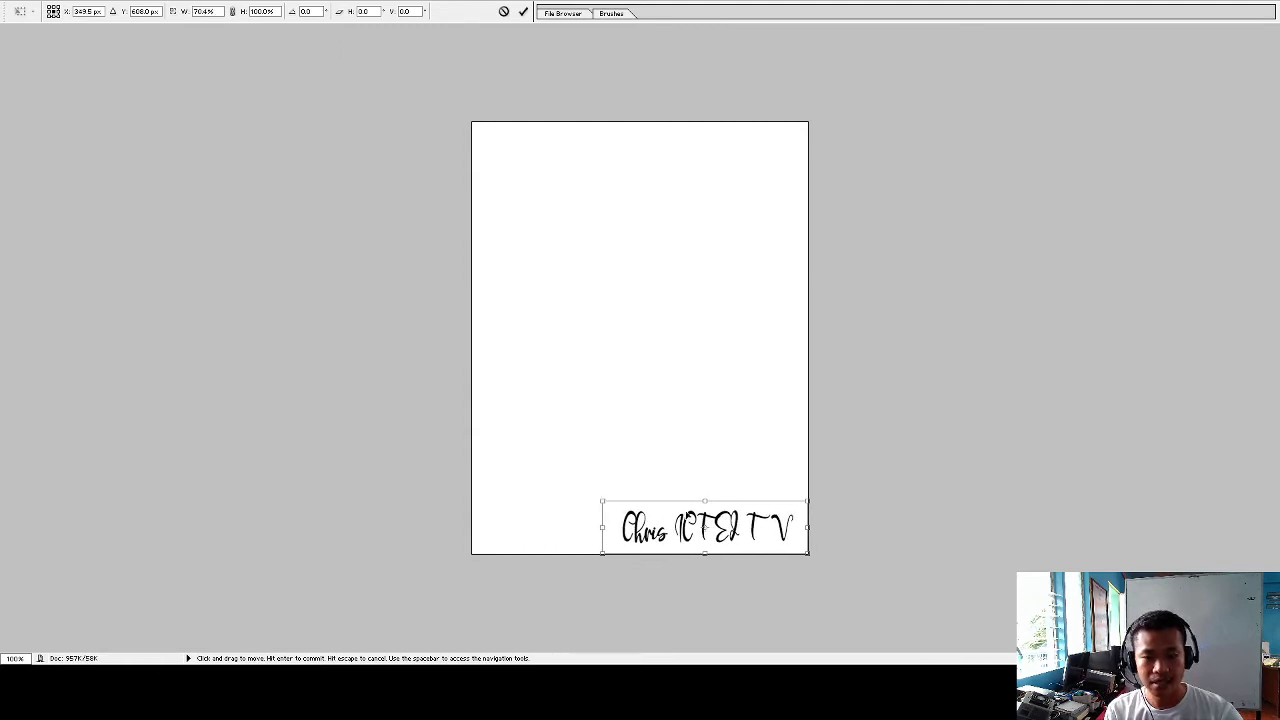
pyautogui.moveTo(707, 505); pyautogui.dragTo(707, 521)
pyautogui.moveTo(603, 537); pyautogui.dragTo(626, 537)
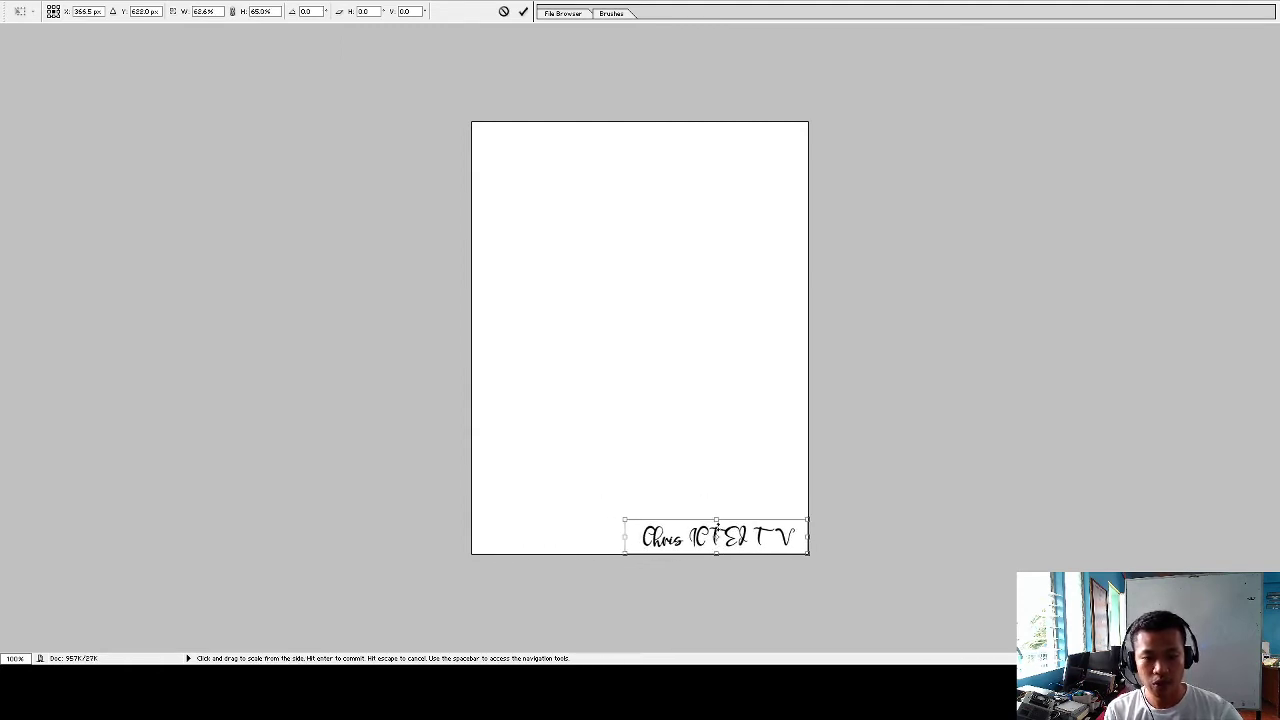
pyautogui.click(522, 11)
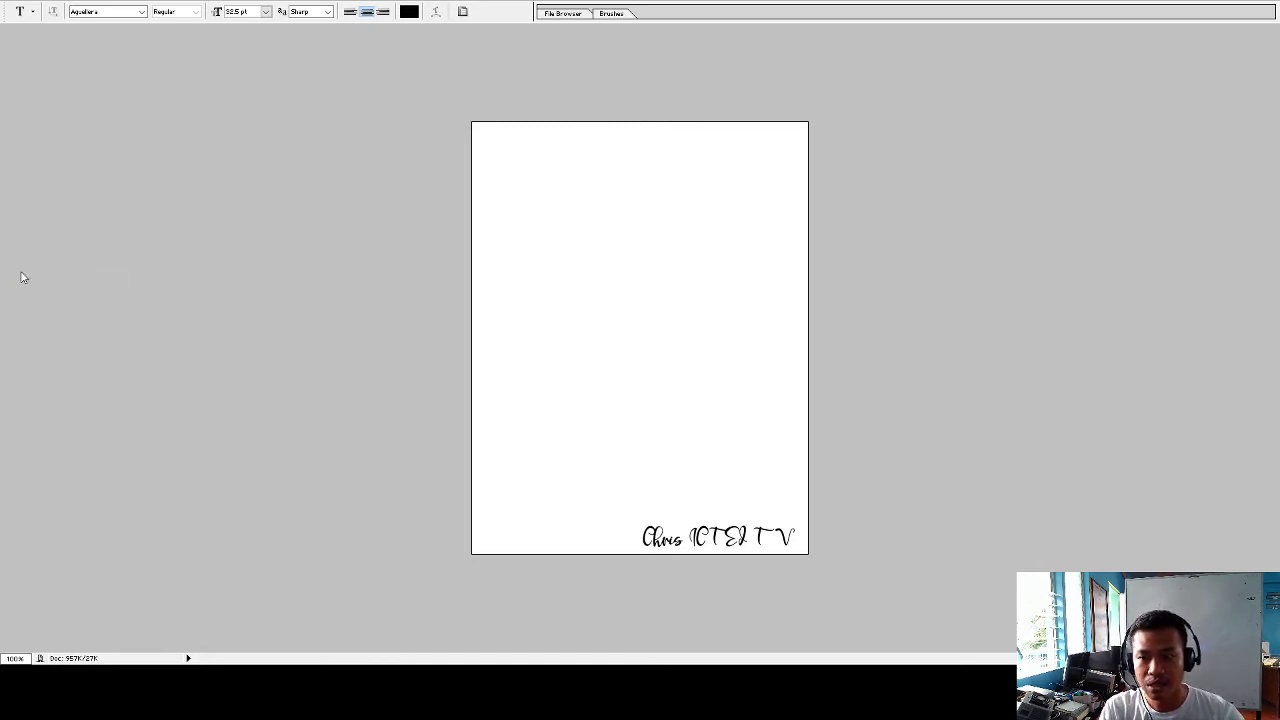
# Activate the Gradient tool with a linear blend from light grey to yellow
pyautogui.press('i')
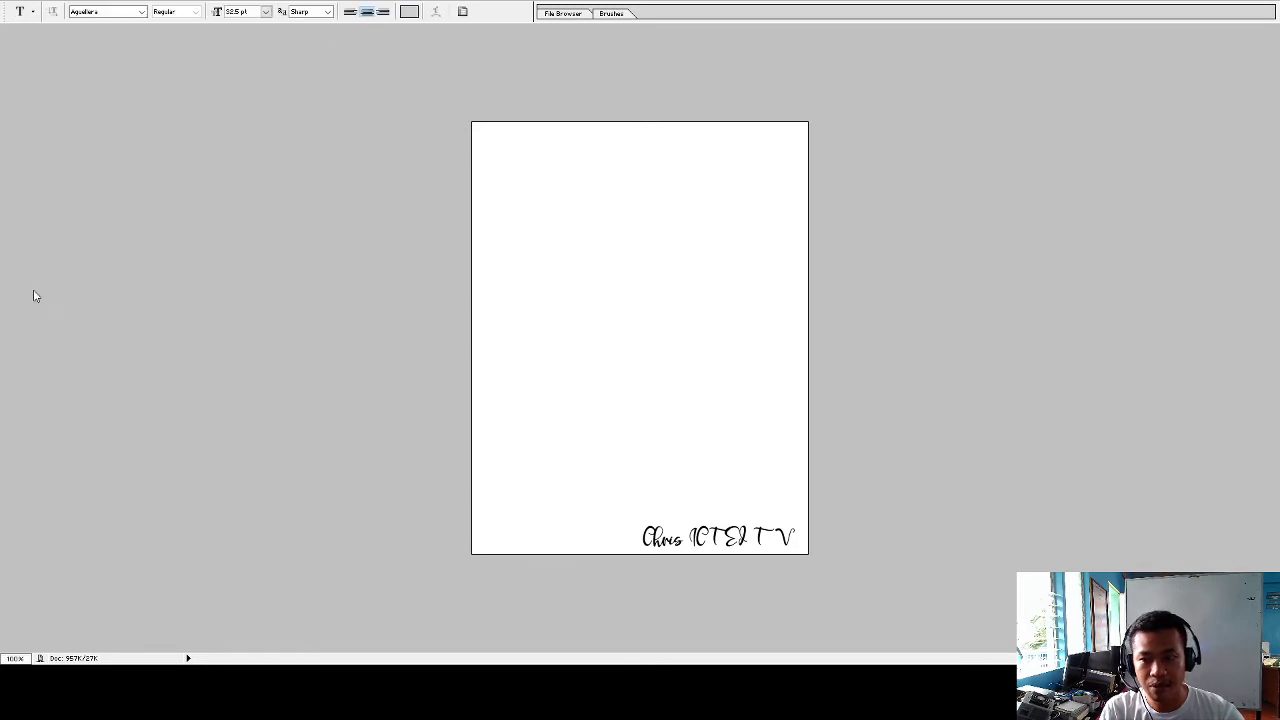
pyautogui.press('i')
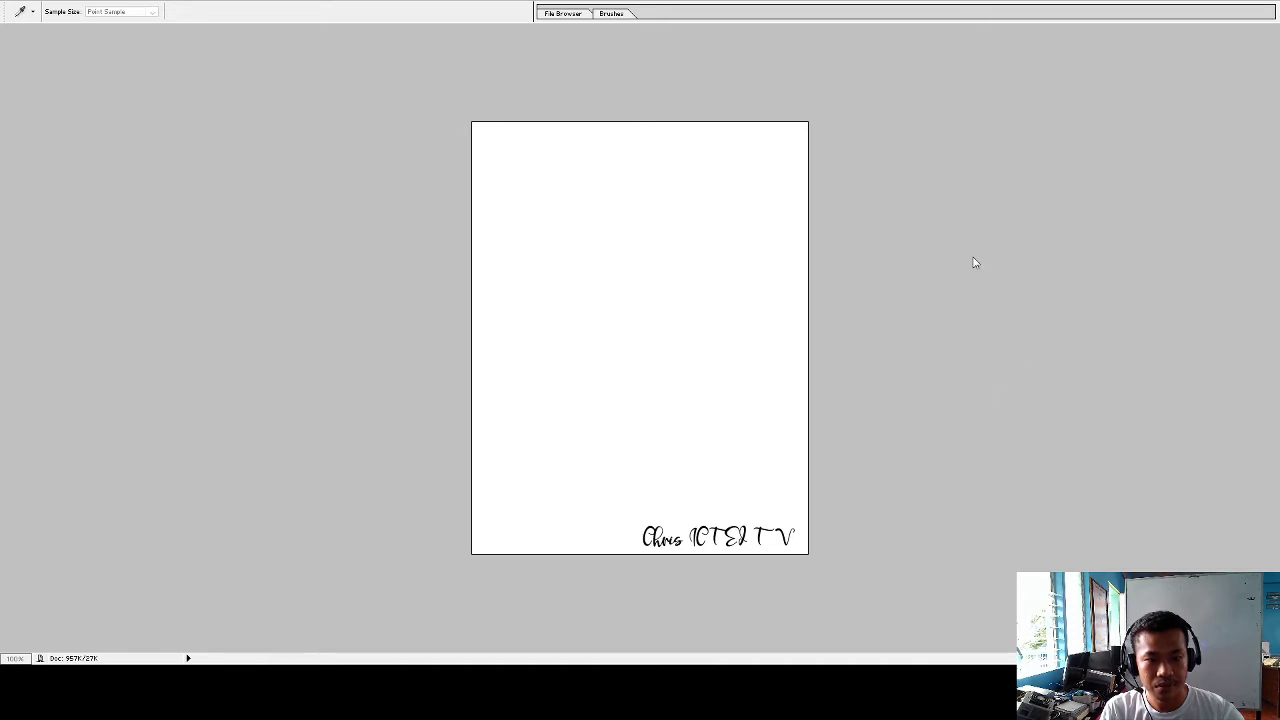
pyautogui.press('t')
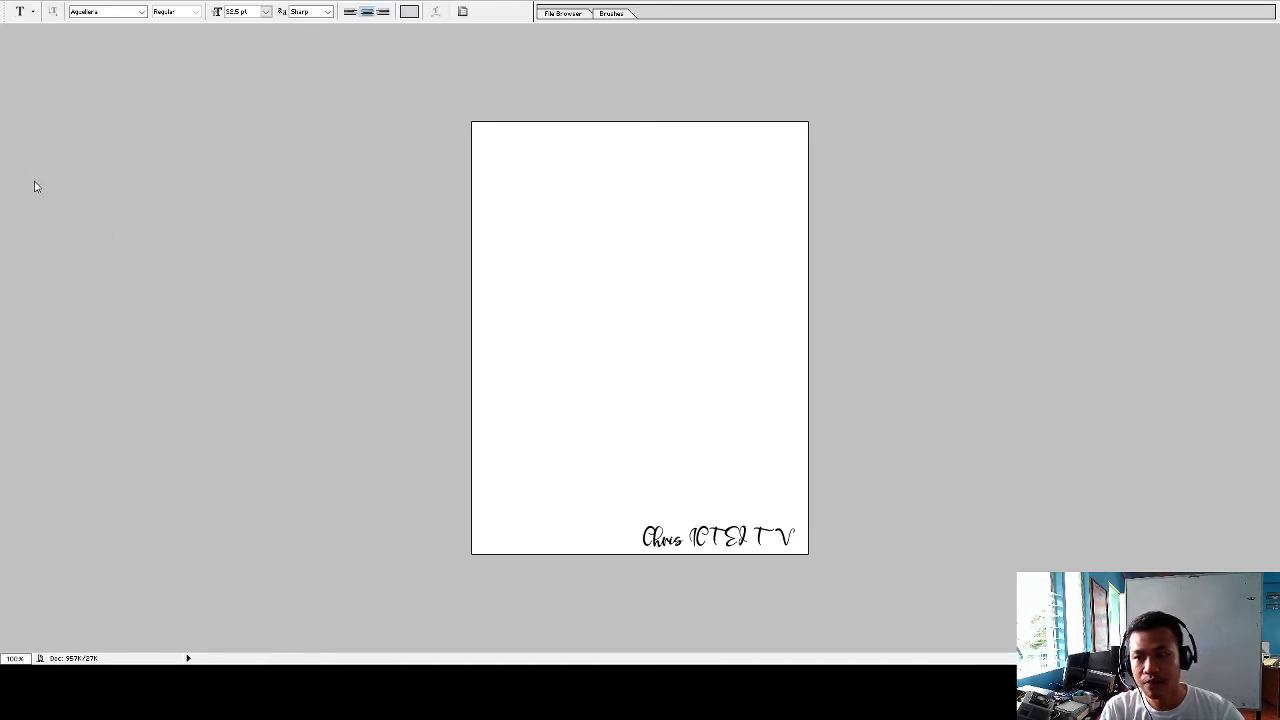
pyautogui.press('g')
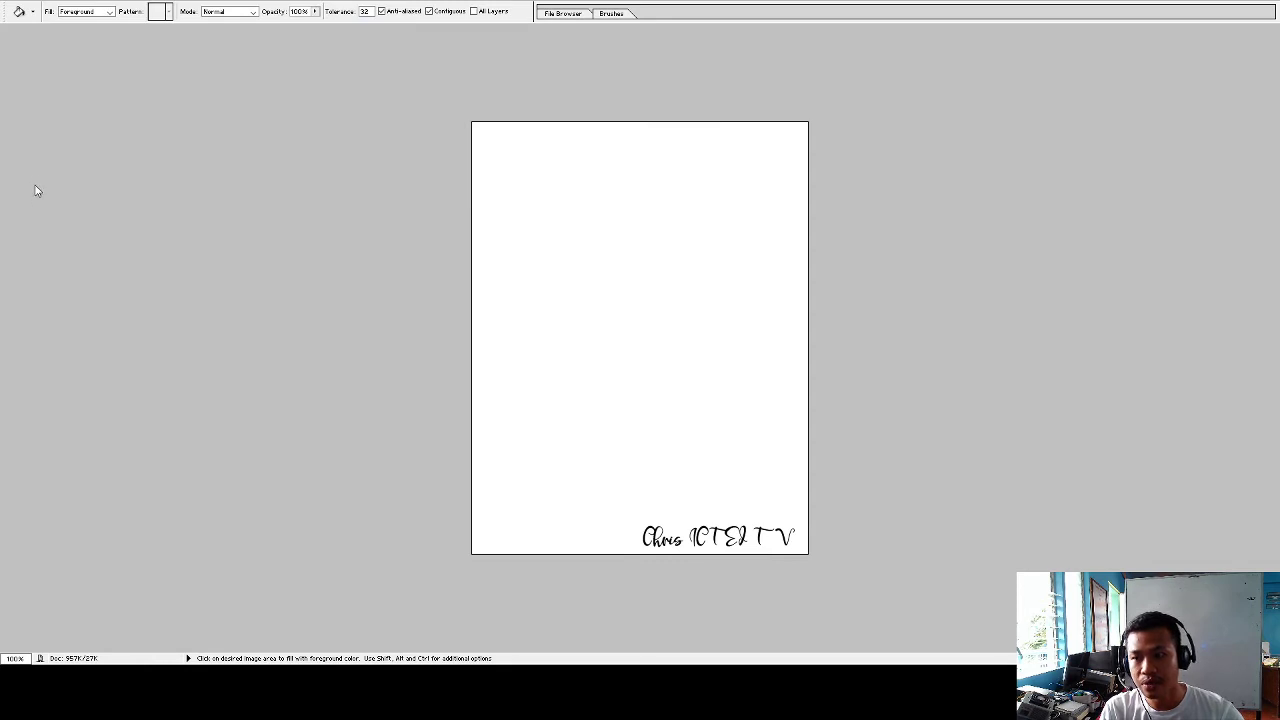
pyautogui.hotkey('shift', 'g')
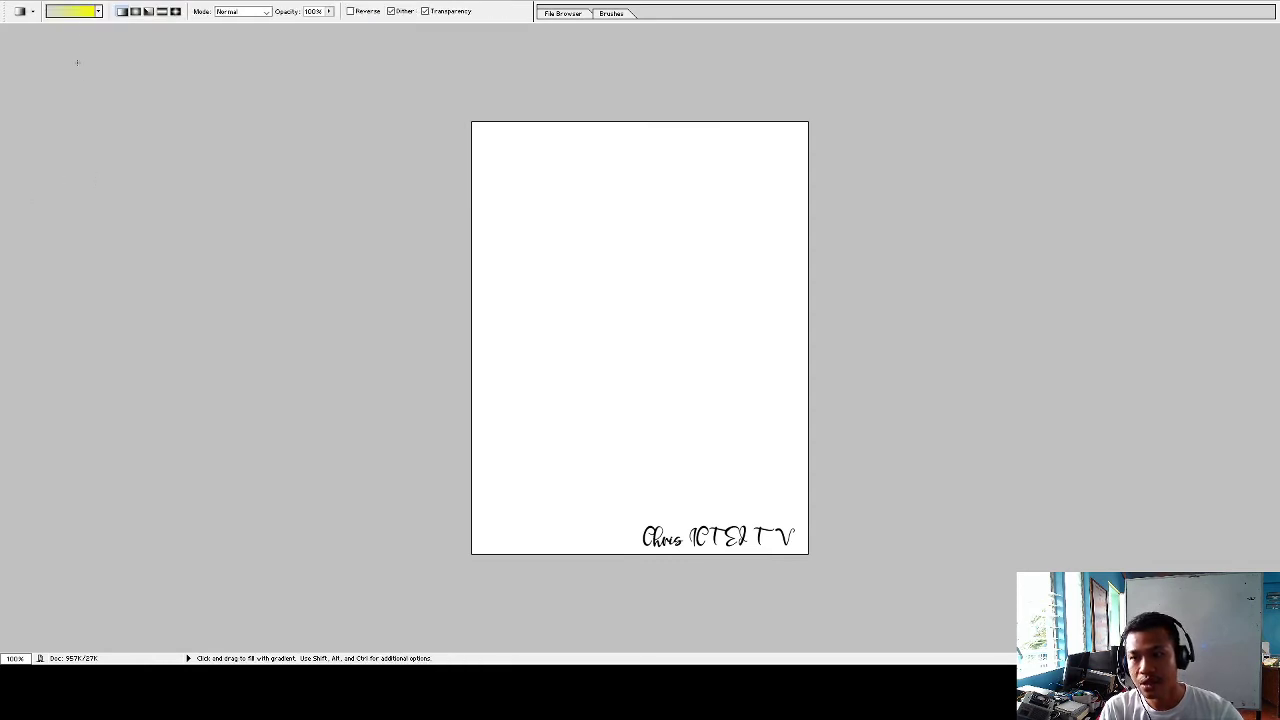
pyautogui.press('i')
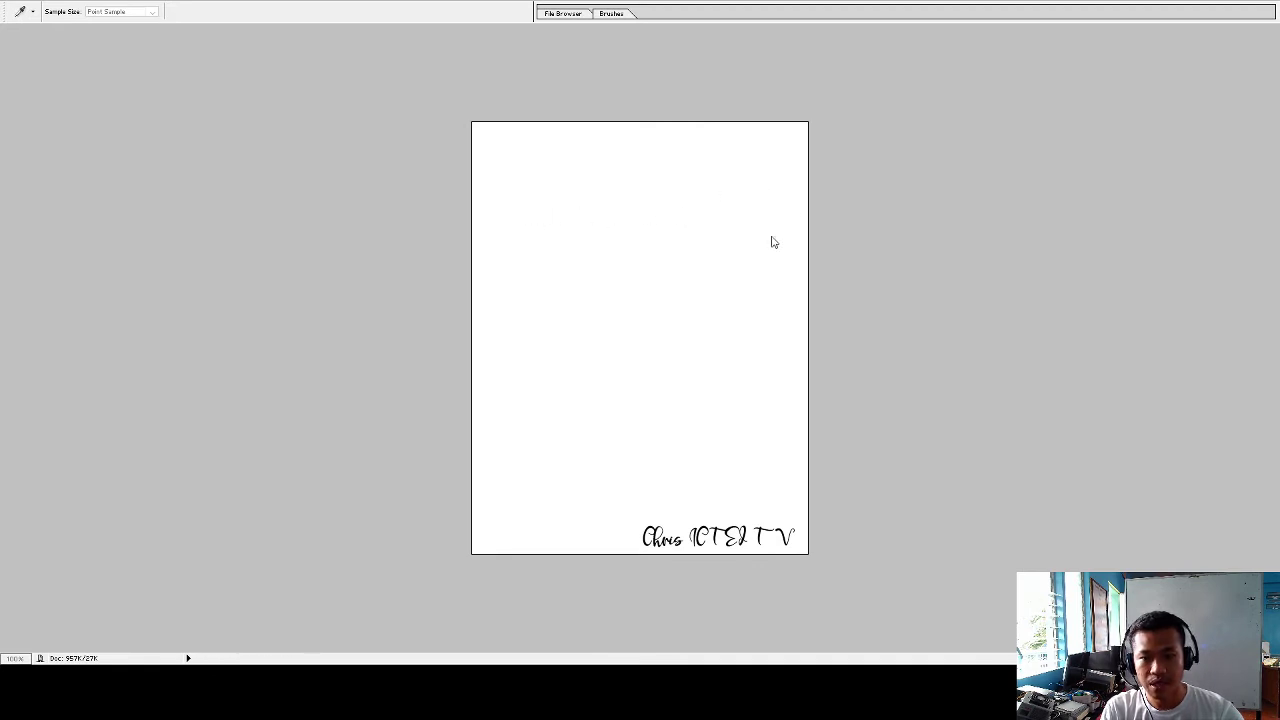
pyautogui.press('g')
# Fill the background with the grey-to-yellow linear gradient running diagonally from the canvas's upper left to its lower right
pyautogui.moveTo(444, 129); pyautogui.dragTo(806, 497)
pyautogui.moveTo(343, 193); pyautogui.dragTo(880, 517)
pyautogui.moveTo(800, 406); pyautogui.dragTo(329, 360)
pyautogui.moveTo(323, 243); pyautogui.dragTo(409, 229)
pyautogui.moveTo(815, 453); pyautogui.dragTo(878, 475)
pyautogui.moveTo(878, 475); pyautogui.dragTo(932, 486)
pyautogui.moveTo(478, 305); pyautogui.dragTo(980, 545)
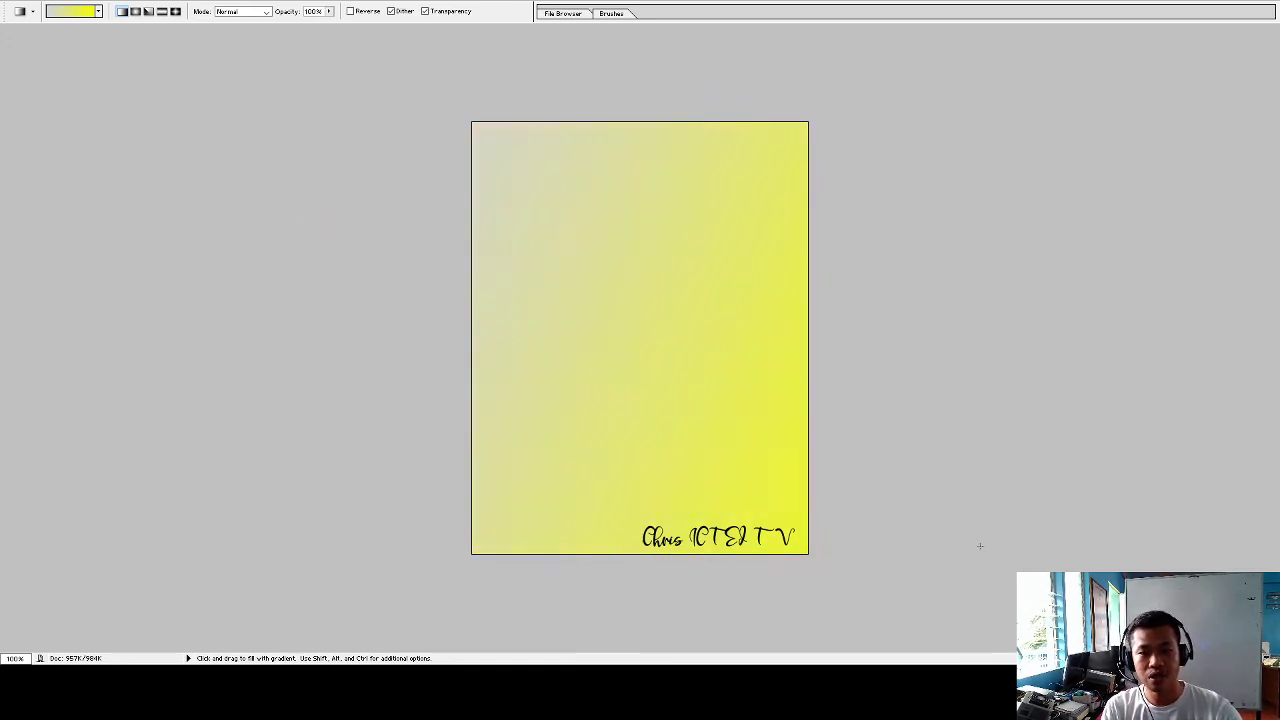
pyautogui.moveTo(903, 524)
pyautogui.mouseDown()
pyautogui.moveTo(409, 249)
pyautogui.moveTo(905, 512)
pyautogui.mouseUp()
pyautogui.moveTo(410, 262); pyautogui.dragTo(878, 513)
pyautogui.hotkey('ctrl', 'z')
pyautogui.moveTo(443, 206); pyautogui.dragTo(835, 461)
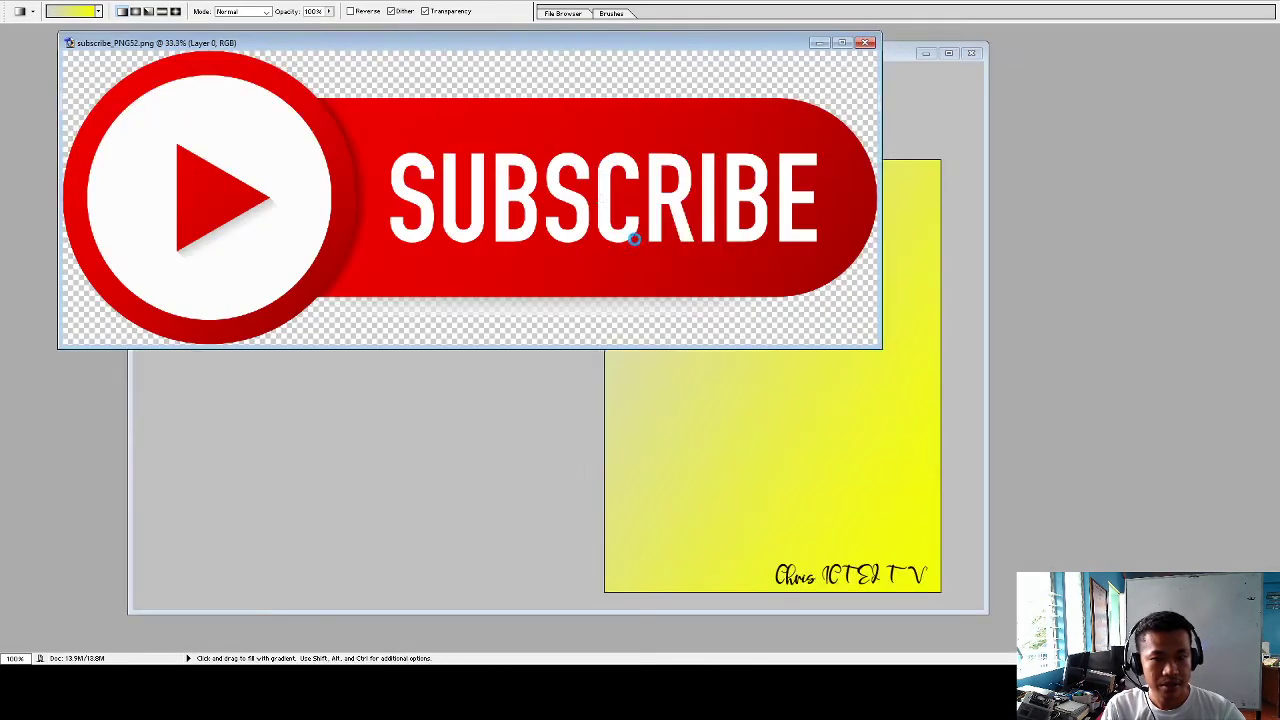
# Copy the subscribe graphic into the SAMPLE PHOTOSHOP document with the Move tool
pyautogui.moveTo(269, 44); pyautogui.dragTo(492, 179)
pyautogui.press('v')
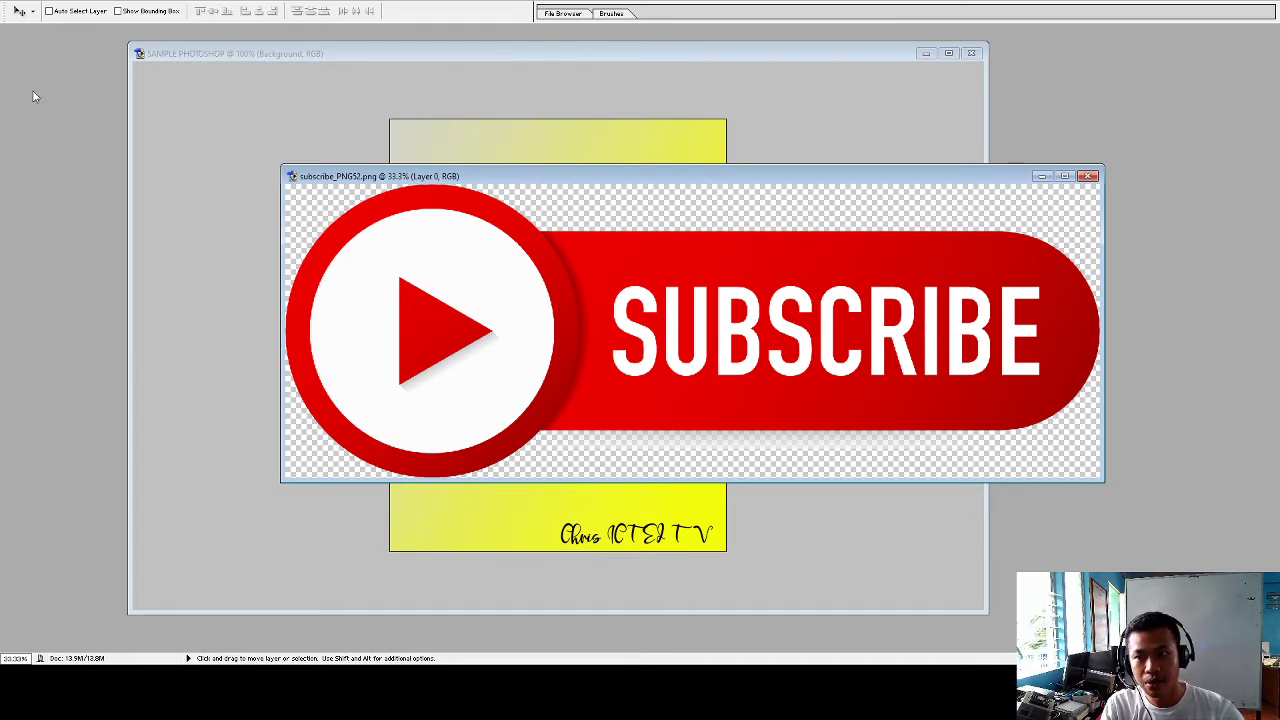
pyautogui.click(486, 56)
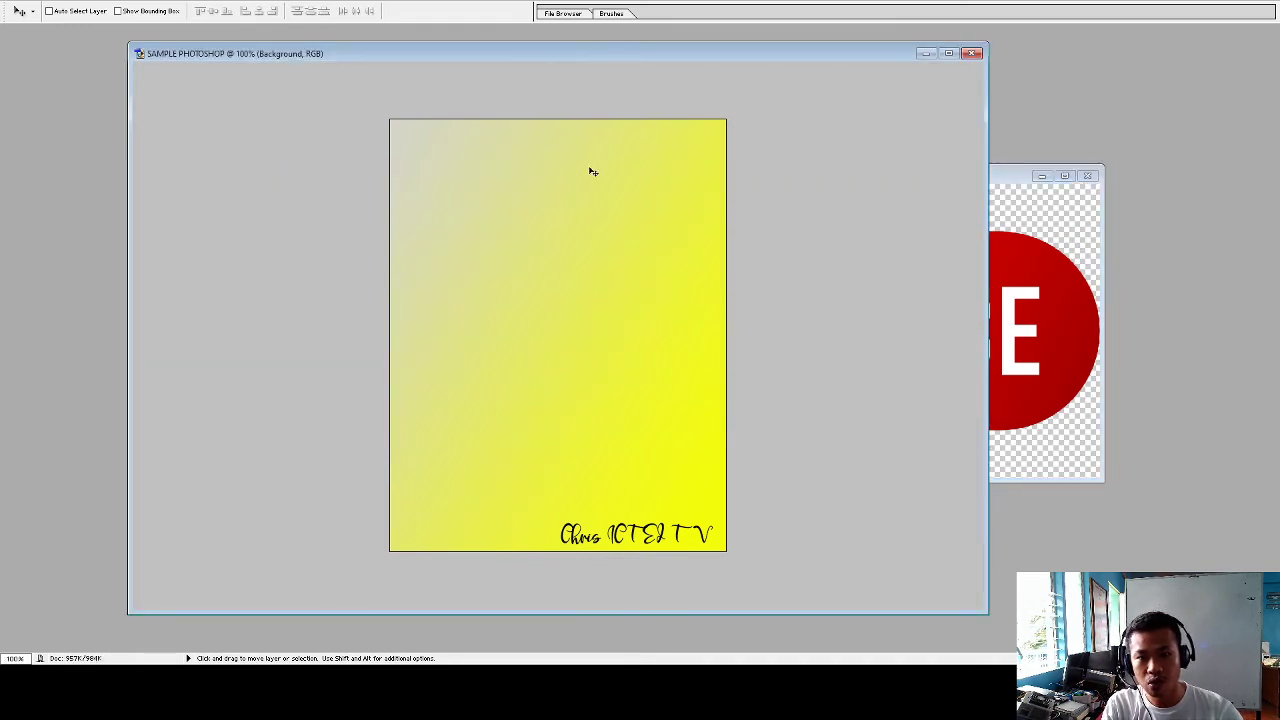
pyautogui.click(1100, 333)
pyautogui.moveTo(631, 176); pyautogui.dragTo(857, 424)
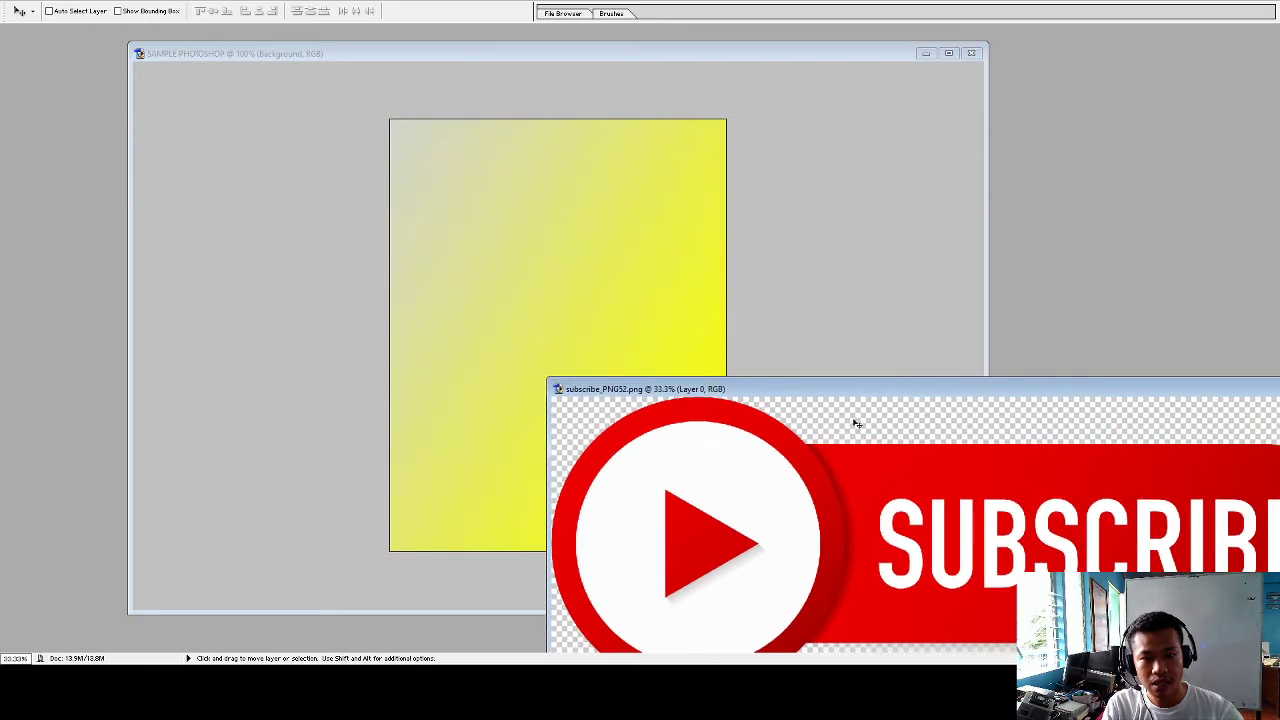
pyautogui.moveTo(782, 539); pyautogui.dragTo(604, 238)
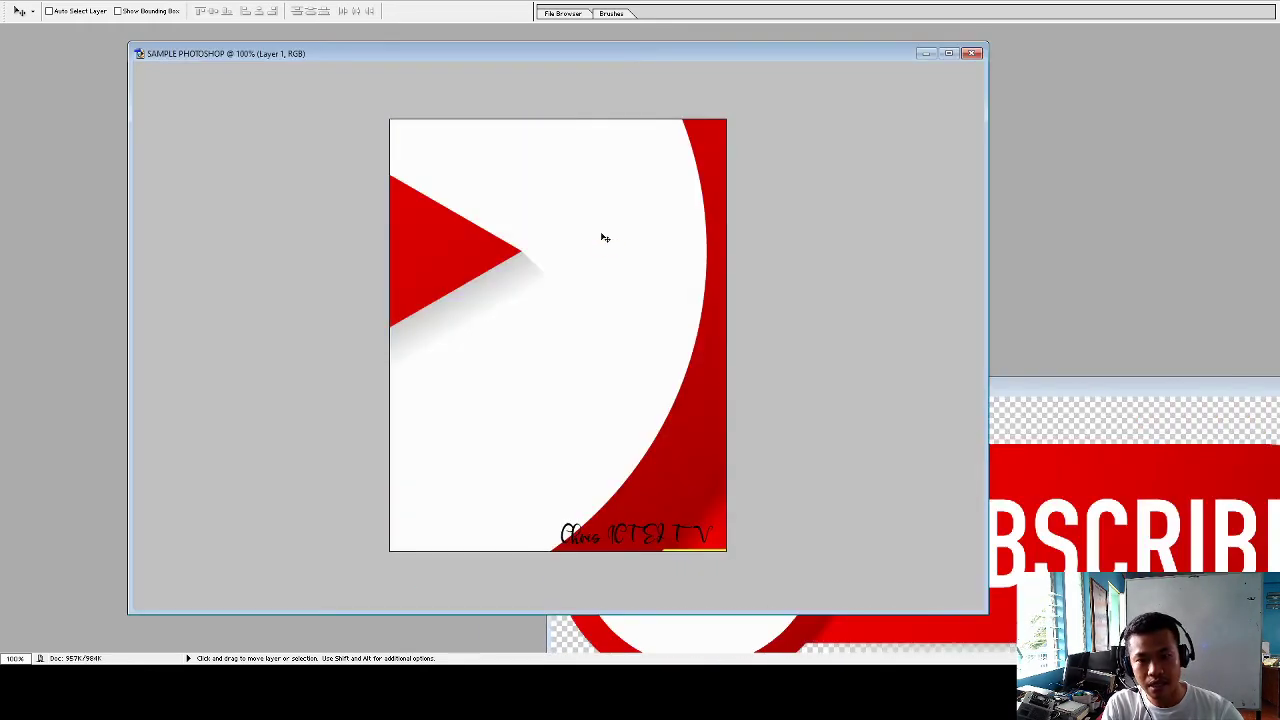
# Close the subscribe_PNG52.png source image and maximize the SAMPLE PHOTOSHOP document window
pyautogui.click(1118, 473)
pyautogui.moveTo(977, 386); pyautogui.dragTo(365, 222)
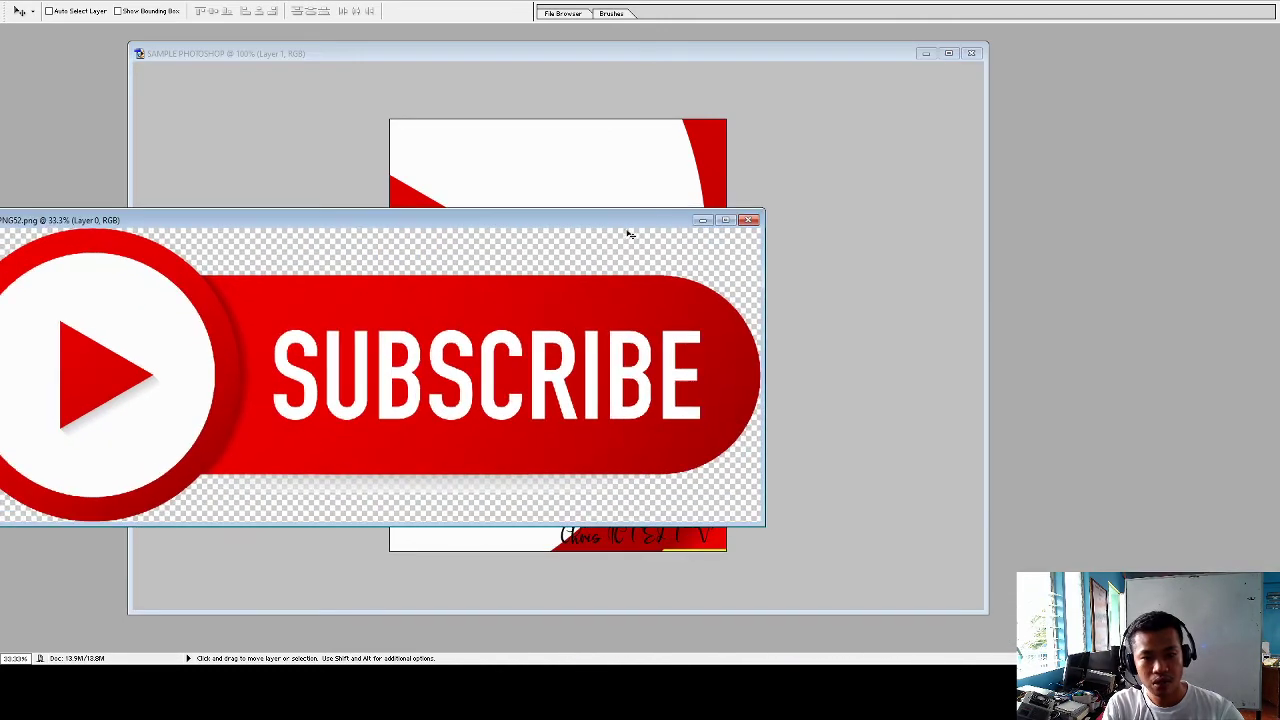
pyautogui.click(747, 220)
pyautogui.click(948, 53)
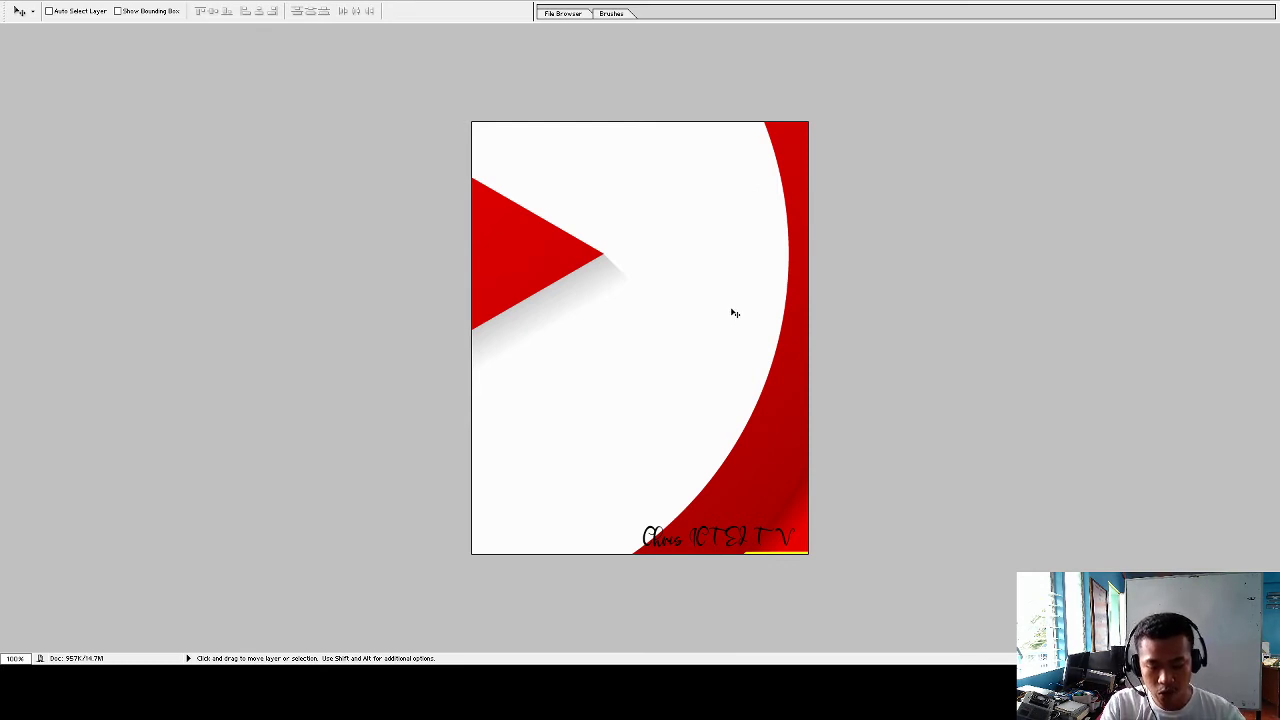
# Start a free transform on the subscribe graphic and shrink it to about 10.9% width and 9.8% height
pyautogui.hotkey('ctrl', 't')
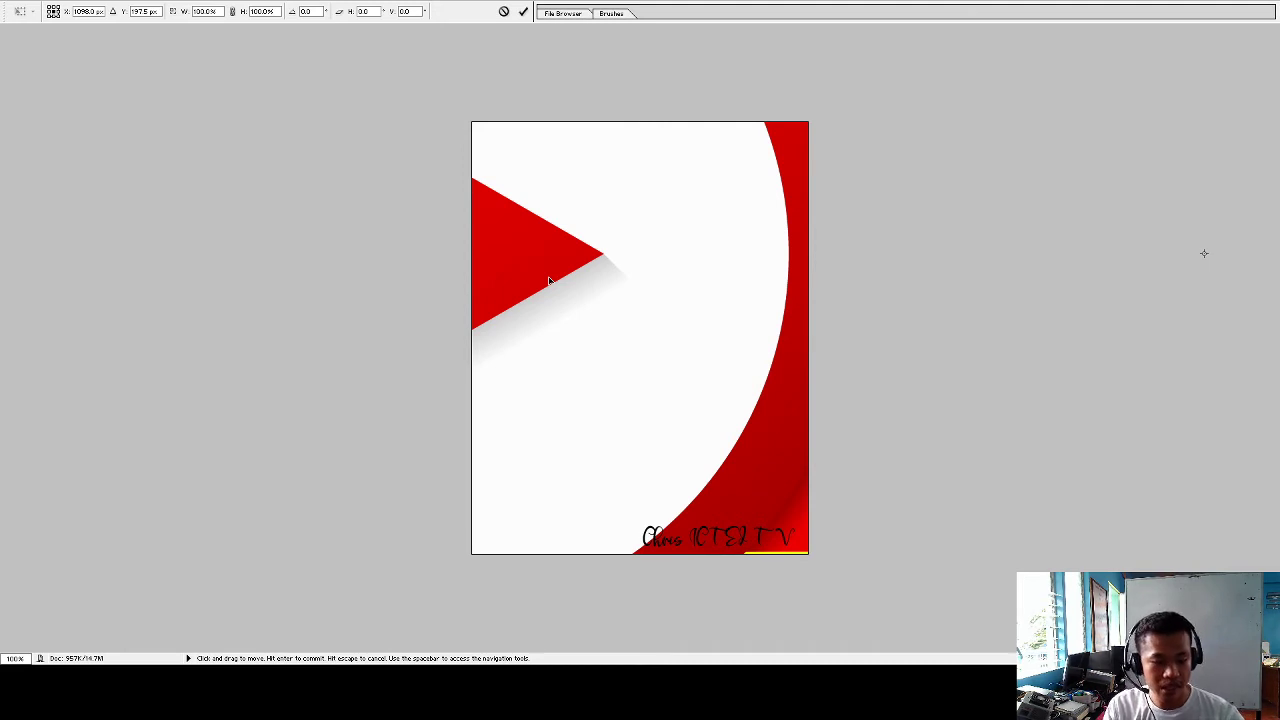
pyautogui.hotkey('ctrl', '-')
pyautogui.hotkey('ctrl', '-')
pyautogui.hotkey('ctrl', '-')
pyautogui.hotkey('ctrl', '-')
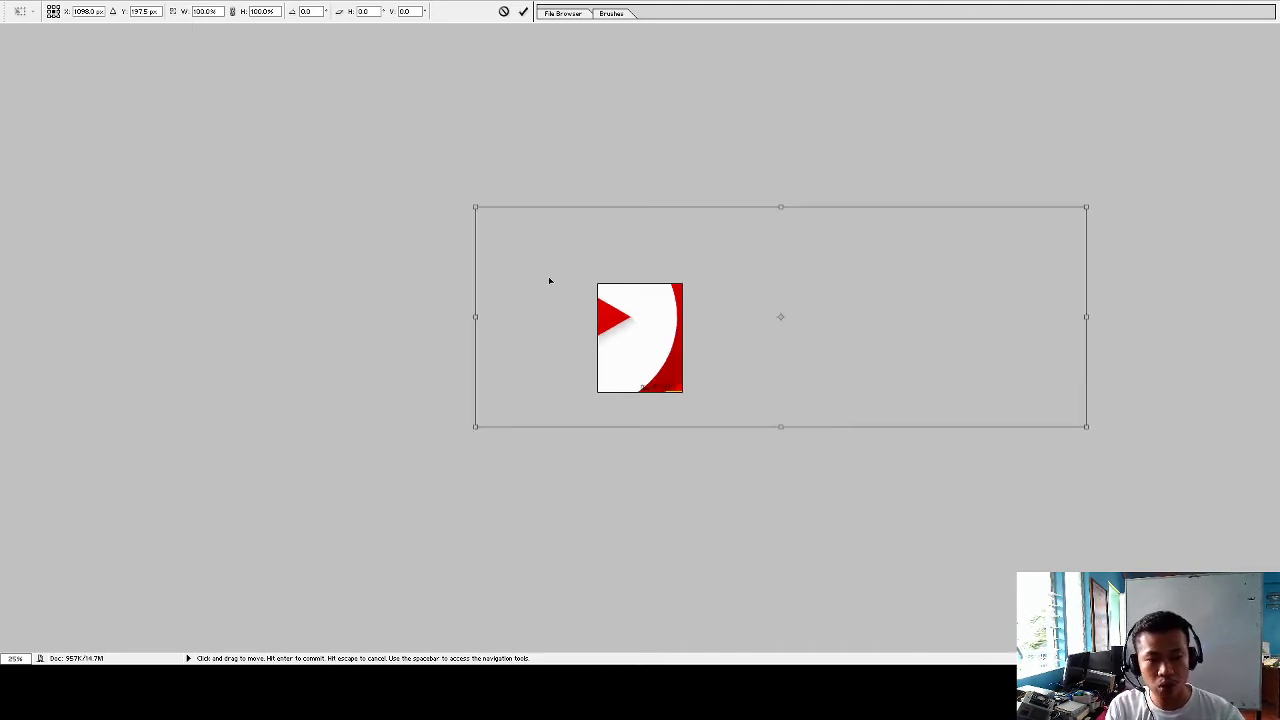
pyautogui.moveTo(1086, 426); pyautogui.dragTo(689, 358)
pyautogui.hotkey('ctrl', '+')
pyautogui.hotkey('ctrl', '+')
pyautogui.hotkey('ctrl', '+')
pyautogui.hotkey('ctrl', '+')
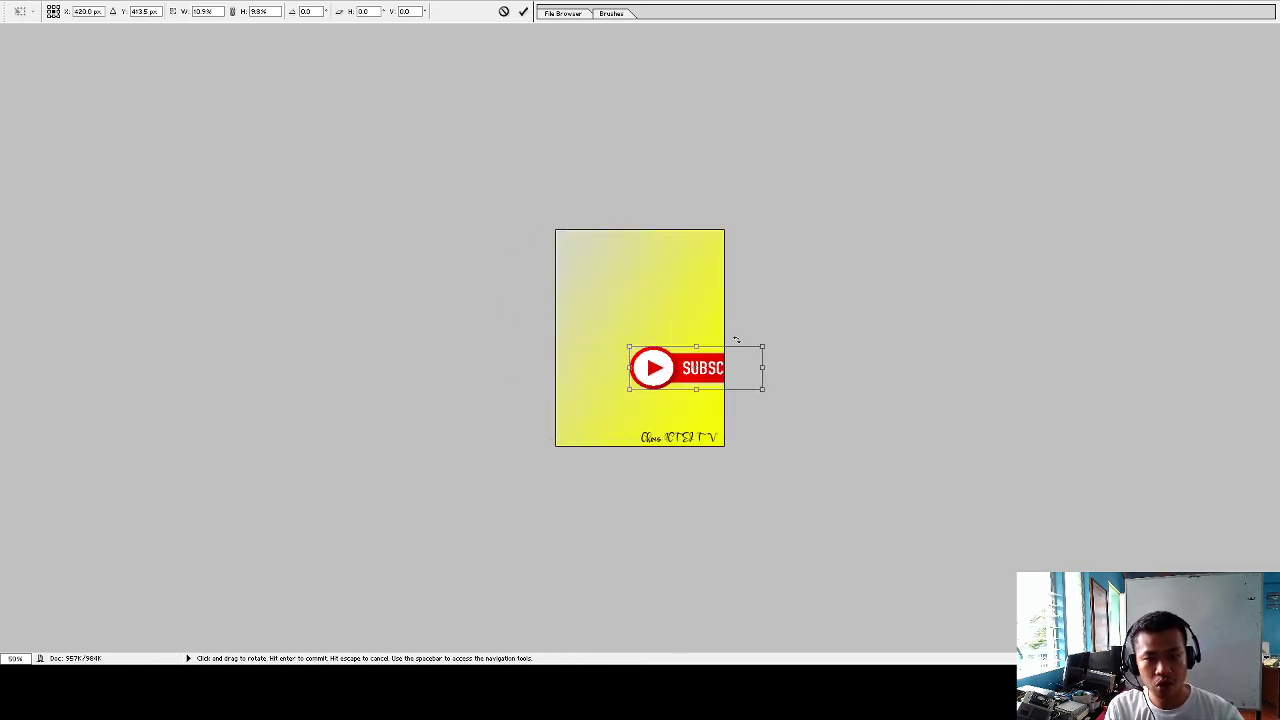
pyautogui.hotkey('ctrl', '+')
# Fit the subscribe graphic into the canvas's lower-left corner beside the title at about 6.3% width and 4.2% height, and commit the transform
pyautogui.moveTo(749, 426); pyautogui.dragTo(595, 518)
pyautogui.moveTo(343, 377); pyautogui.dragTo(472, 560)
pyautogui.hotkey('ctrl', '-')
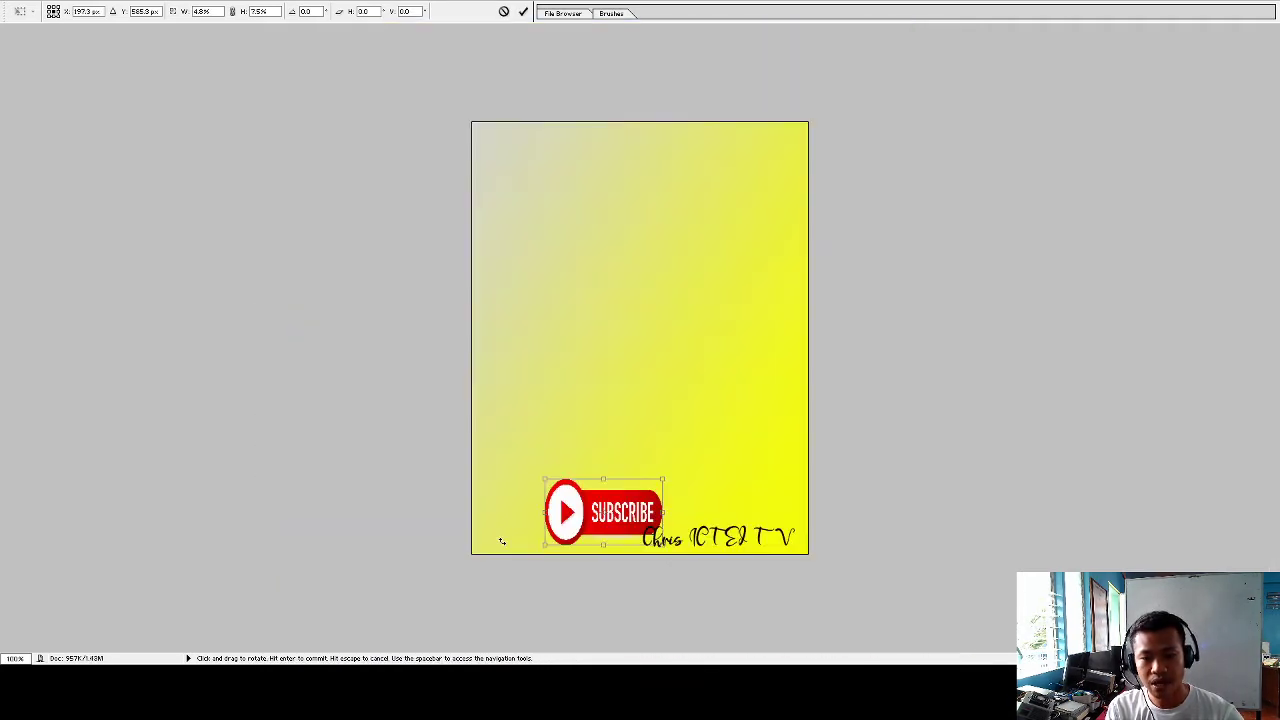
pyautogui.moveTo(562, 537); pyautogui.dragTo(476, 520)
pyautogui.moveTo(559, 487); pyautogui.dragTo(558, 512)
pyautogui.moveTo(476, 533); pyautogui.dragTo(488, 534)
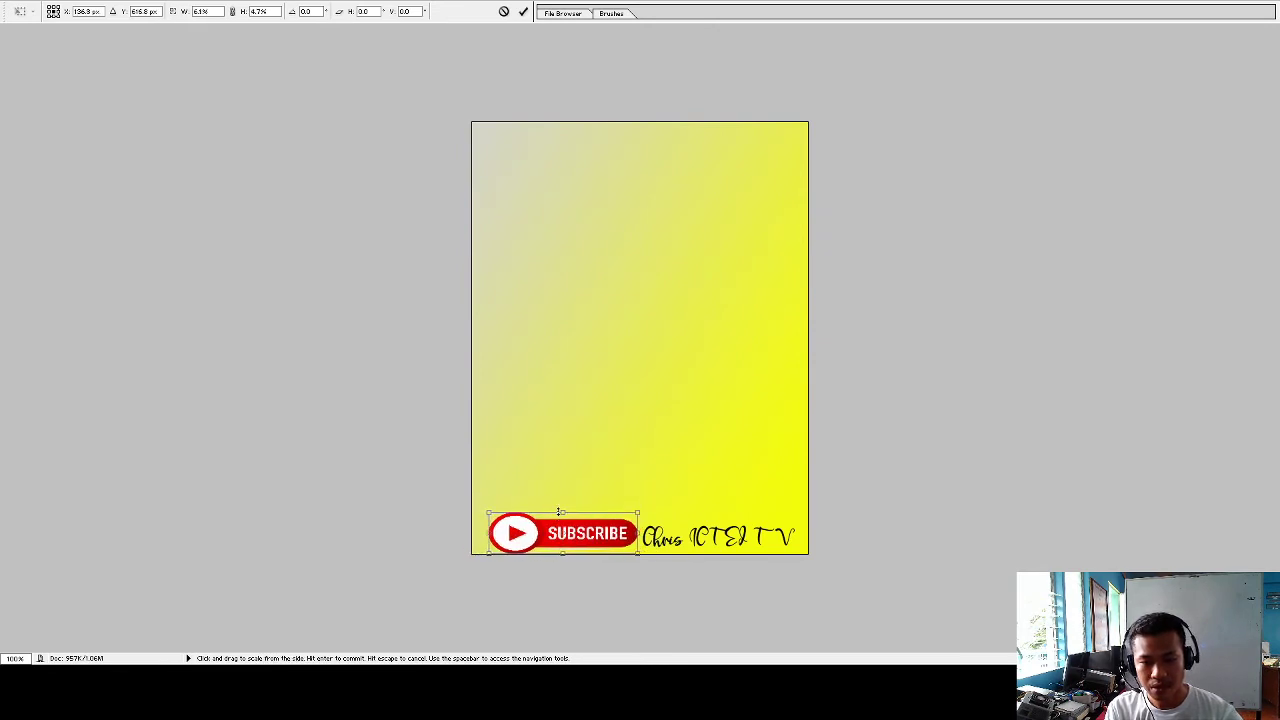
pyautogui.moveTo(557, 513); pyautogui.dragTo(562, 518)
pyautogui.moveTo(638, 537); pyautogui.dragTo(636, 537)
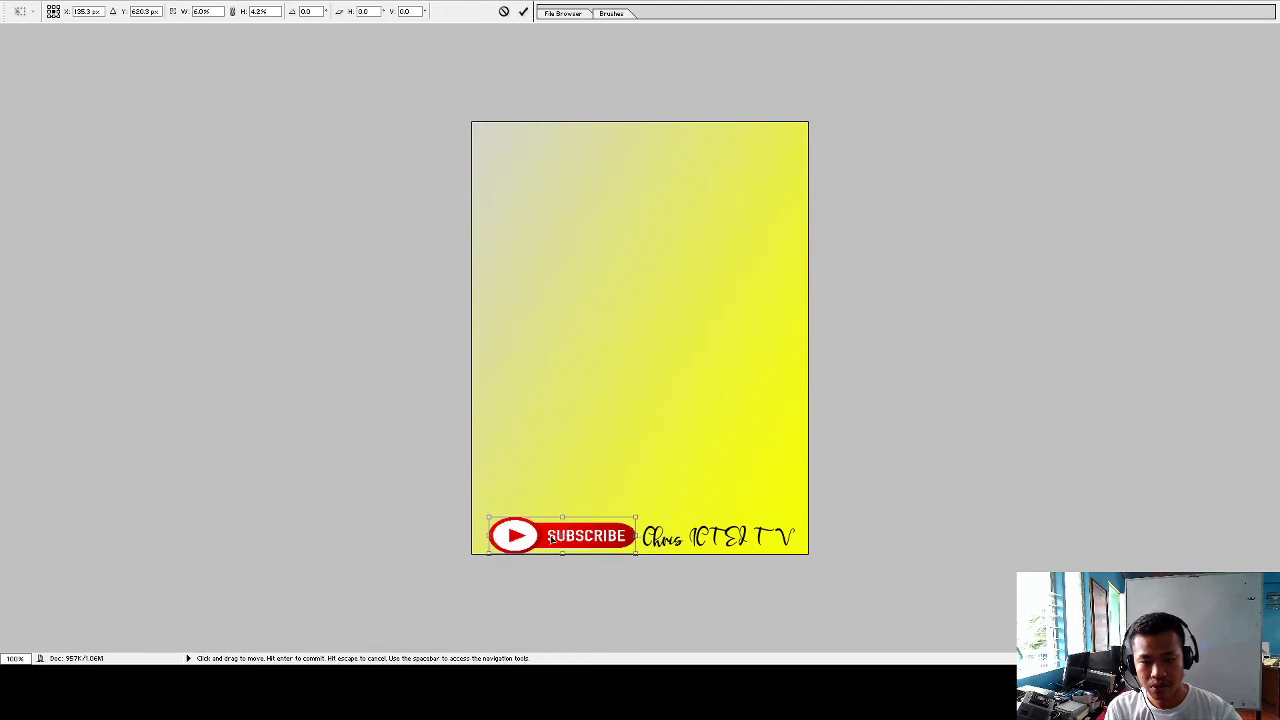
pyautogui.moveTo(490, 537); pyautogui.dragTo(480, 536)
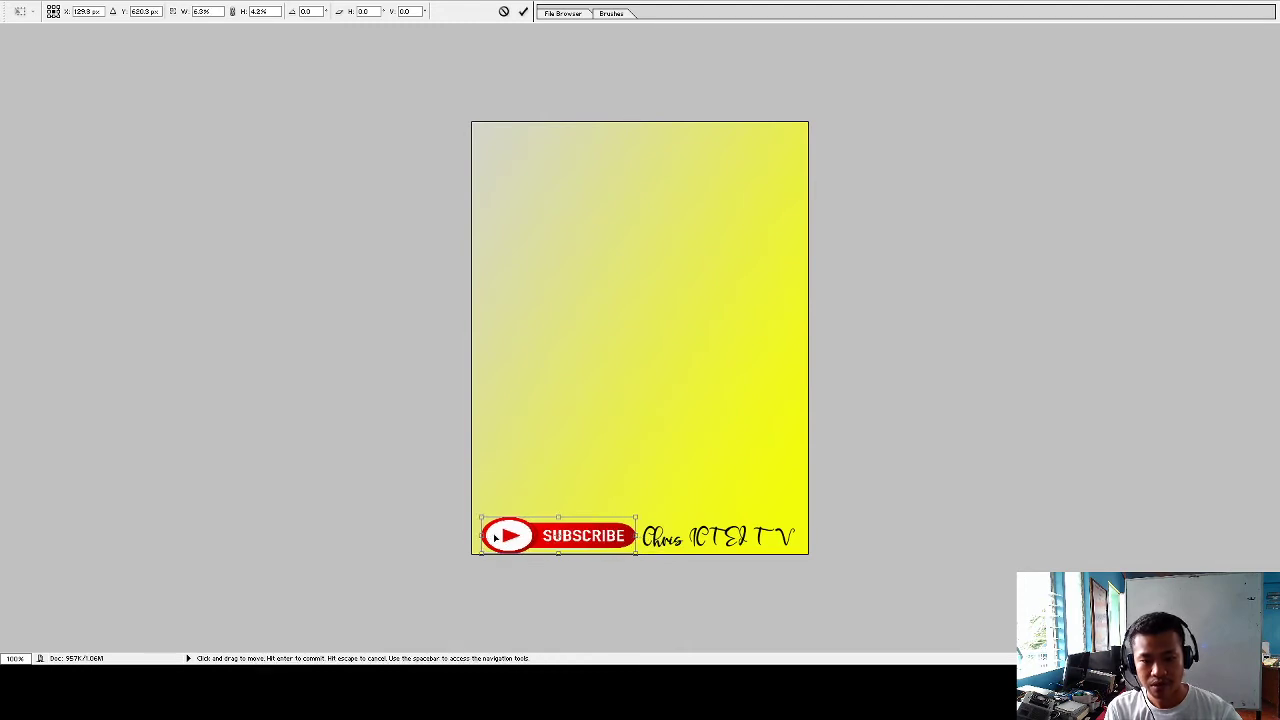
pyautogui.click(523, 11)
pyautogui.hotkey('ctrl', '+')
pyautogui.hotkey('ctrl', '-')
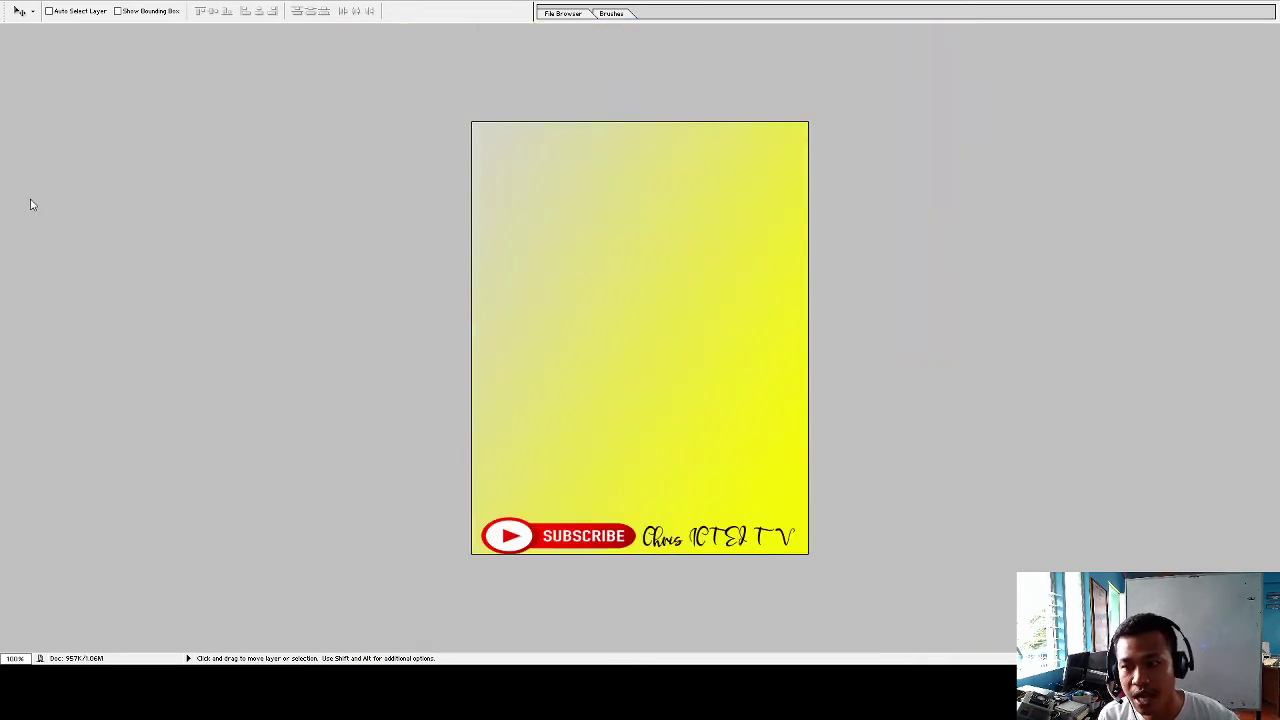
# Add a text box across the upper part of the canvas reading "WELCOME" and color the text red
pyautogui.press('t')
pyautogui.moveTo(489, 134); pyautogui.dragTo(797, 276)
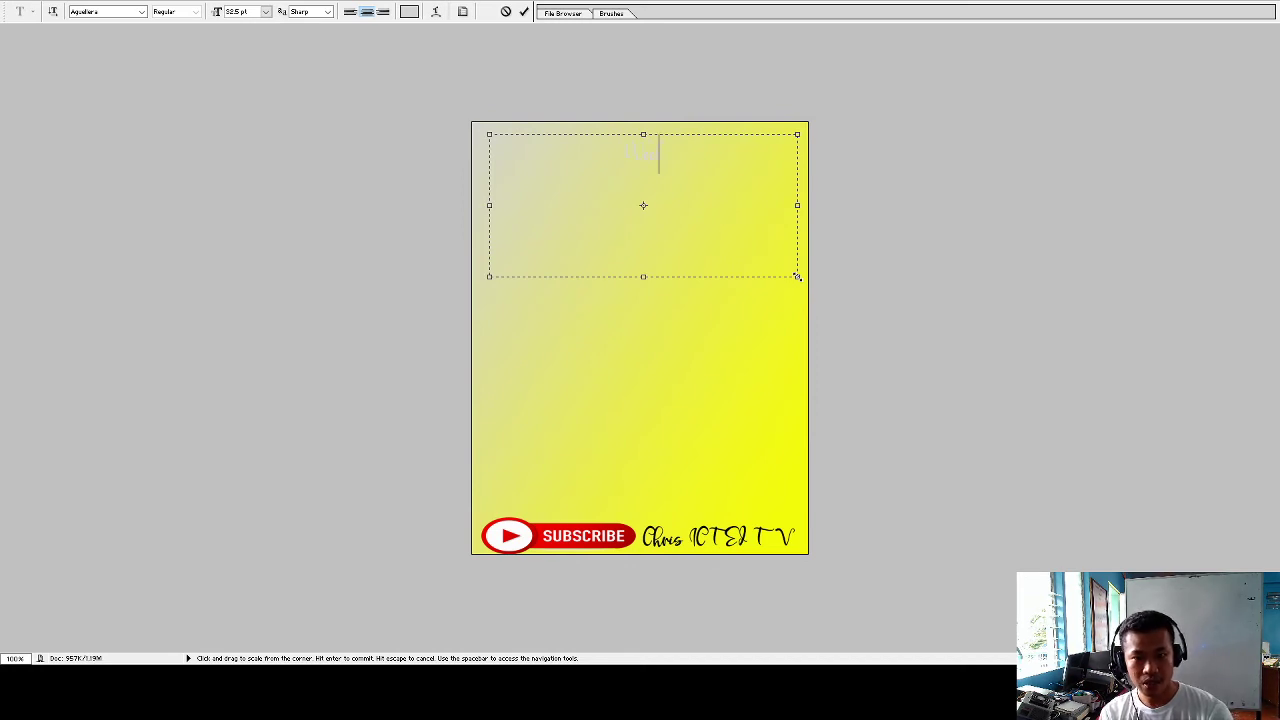
pyautogui.write('WELCOME')
pyautogui.hotkey('ctrl', 'a')
pyautogui.click(413, 12)
pyautogui.click(971, 257)
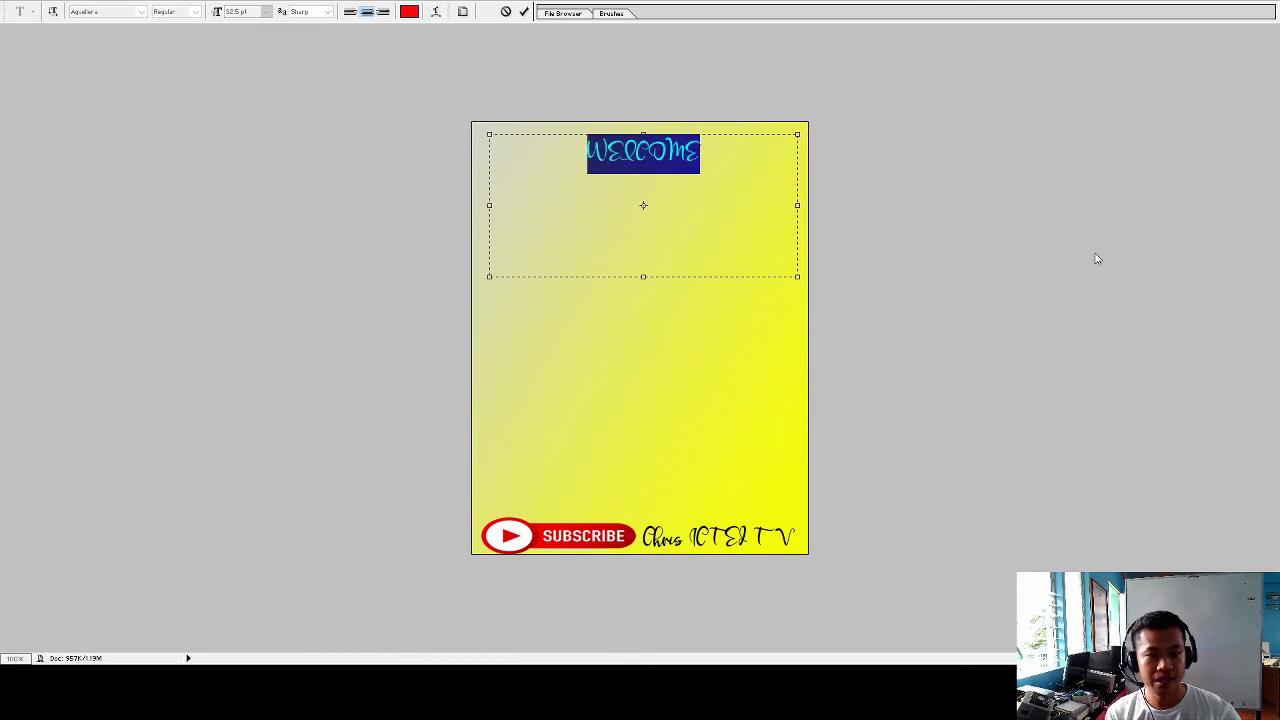
# Change the font of the WELCOME text to Amsterdam
pyautogui.click(701, 166)
pyautogui.moveTo(588, 158); pyautogui.dragTo(703, 145)
pyautogui.click(142, 12)
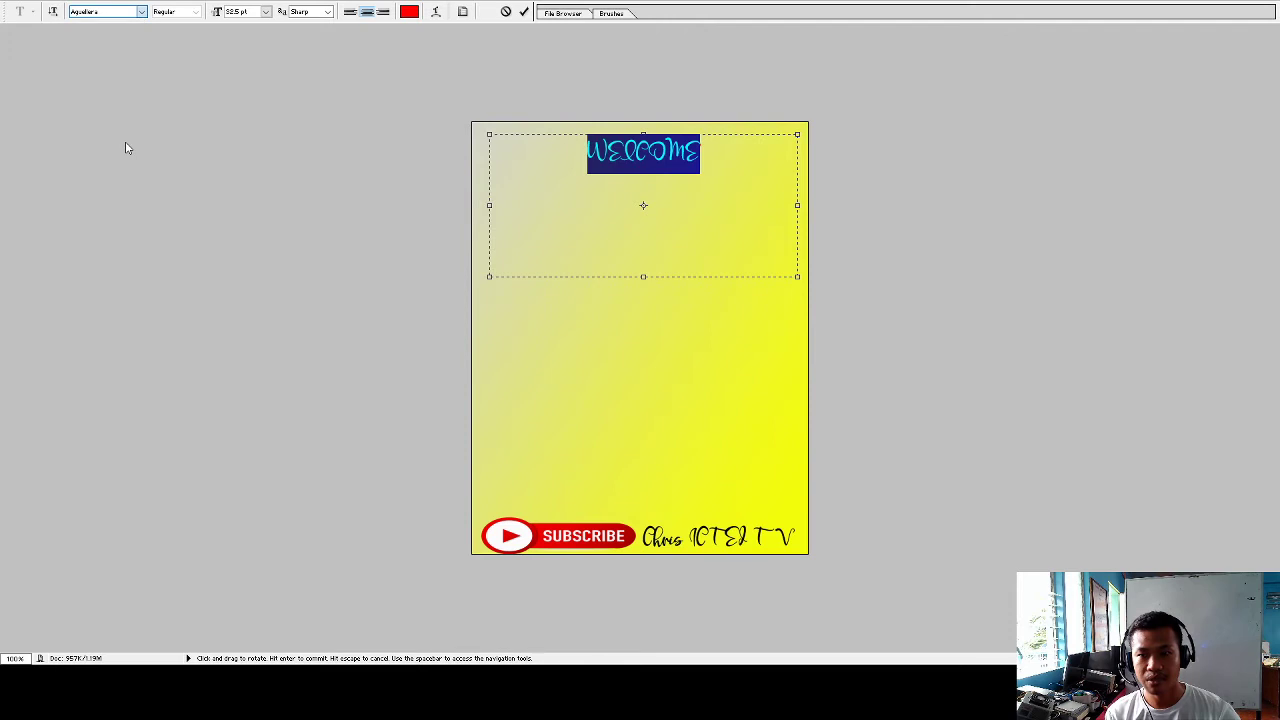
pyautogui.press('Down')
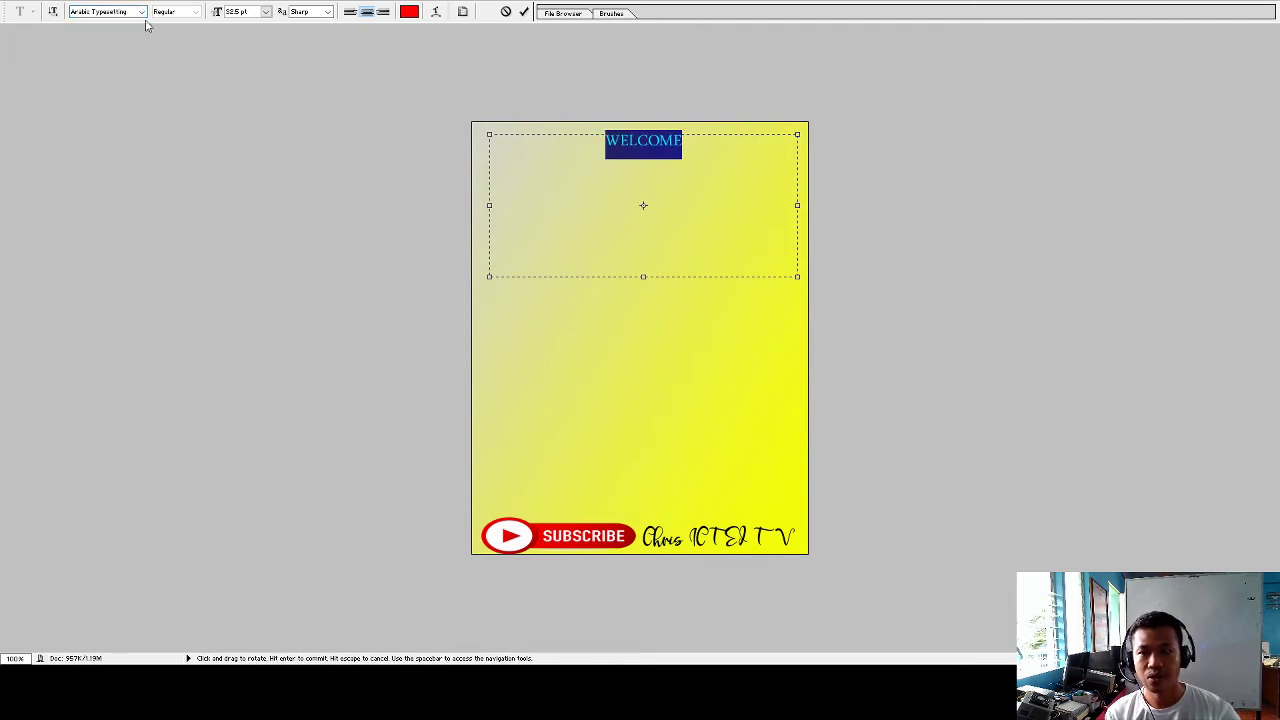
pyautogui.press('Down')
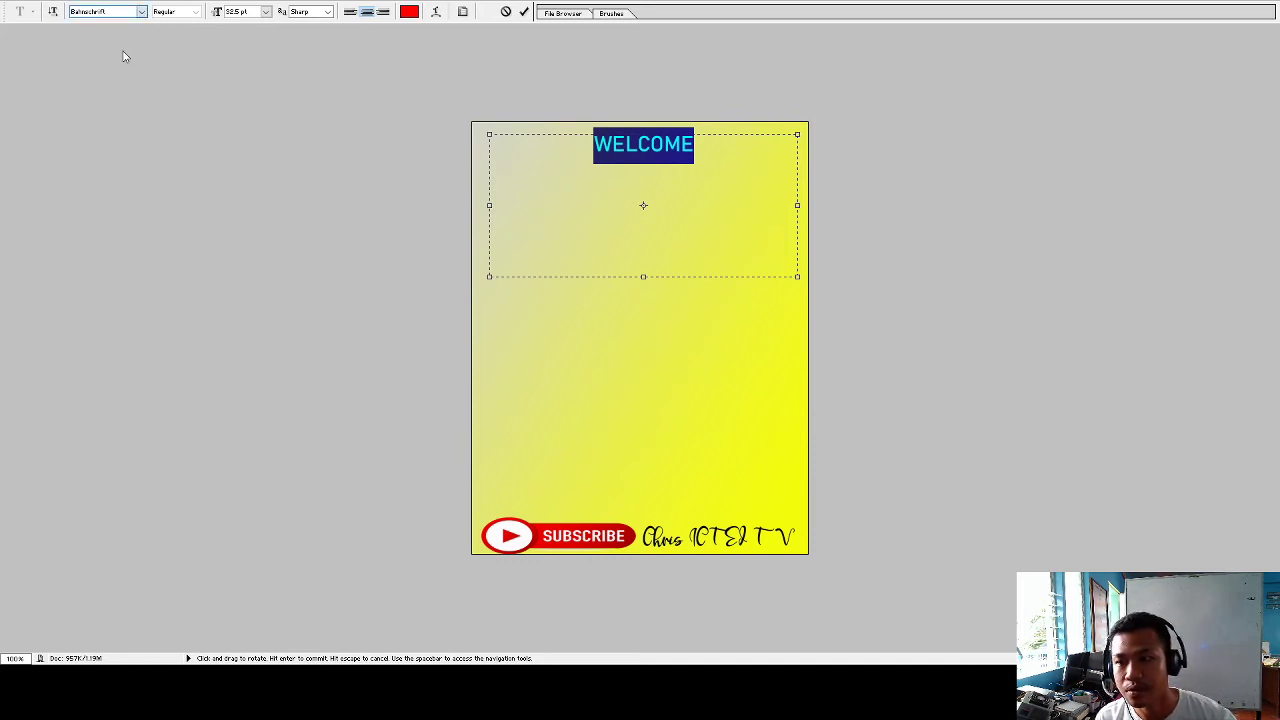
pyautogui.click(582, 168)
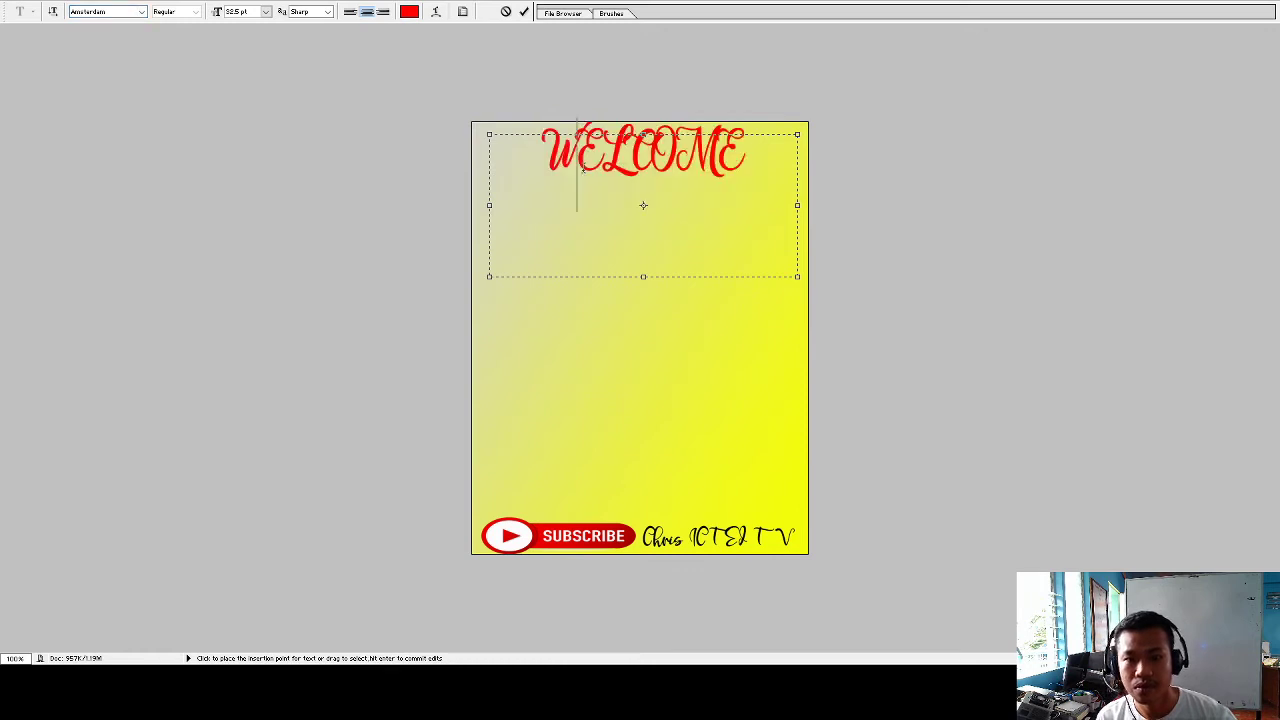
# Try a 350 pt size on the WELCOME text and widen its text box from beyond the canvas's left edge to its right edge
pyautogui.moveTo(546, 162); pyautogui.dragTo(843, 154)
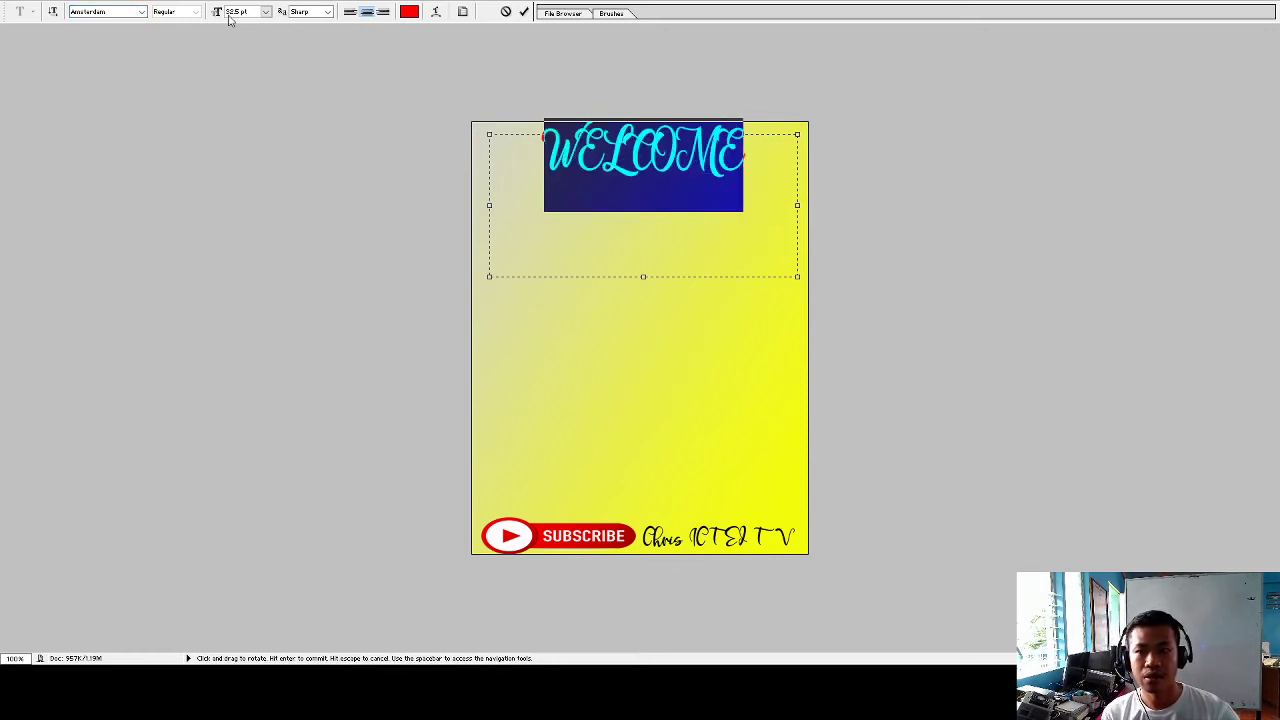
pyautogui.moveTo(257, 13); pyautogui.dragTo(187, 15)
pyautogui.write('350')
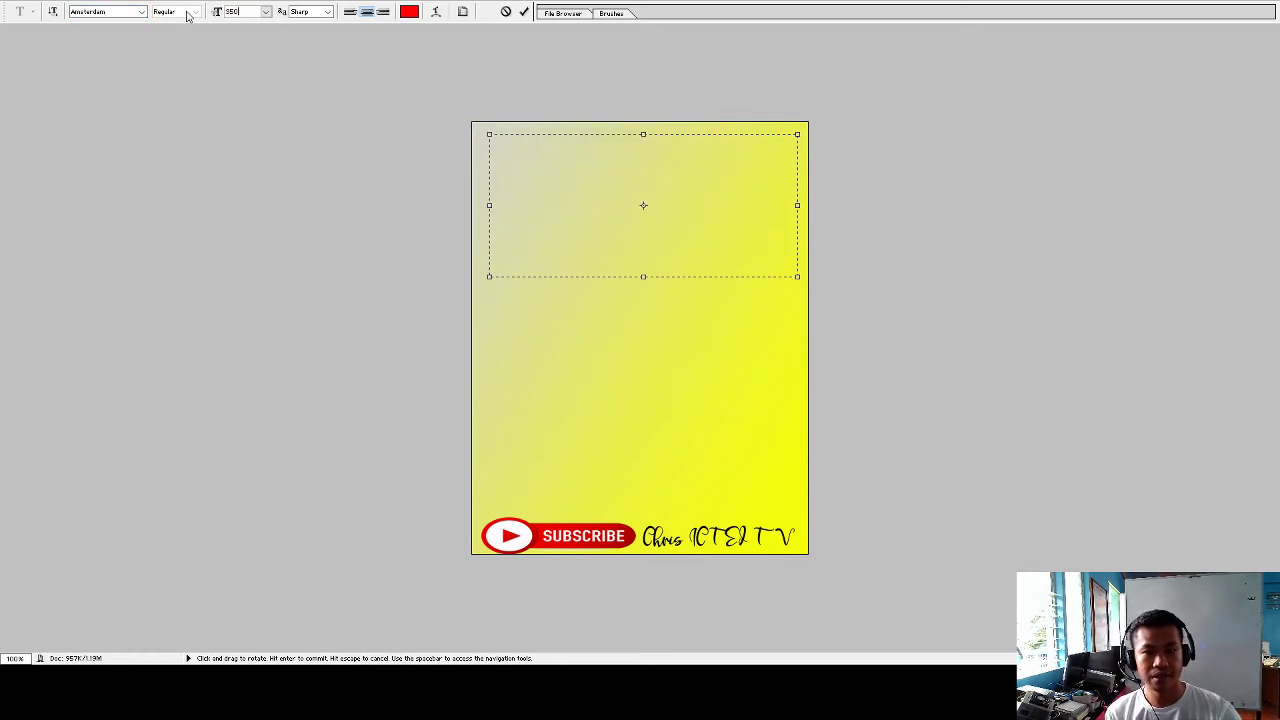
pyautogui.moveTo(797, 276); pyautogui.dragTo(807, 281)
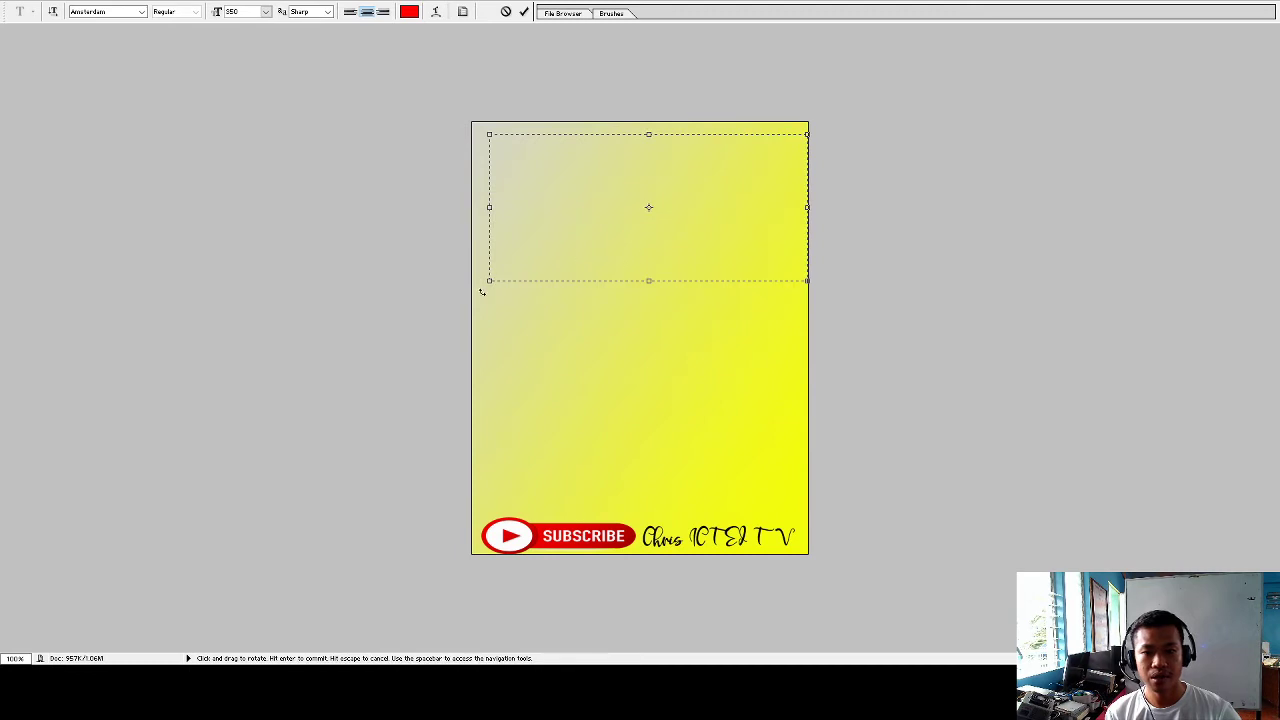
pyautogui.moveTo(492, 287); pyautogui.dragTo(343, 238)
# Try several sizes on the whole WELCOME text, including 320 pt, and settle on 50 pt
pyautogui.click(463, 228)
pyautogui.hotkey('ctrl', 'a')
pyautogui.moveTo(253, 13); pyautogui.dragTo(165, 14)
pyautogui.write('320')
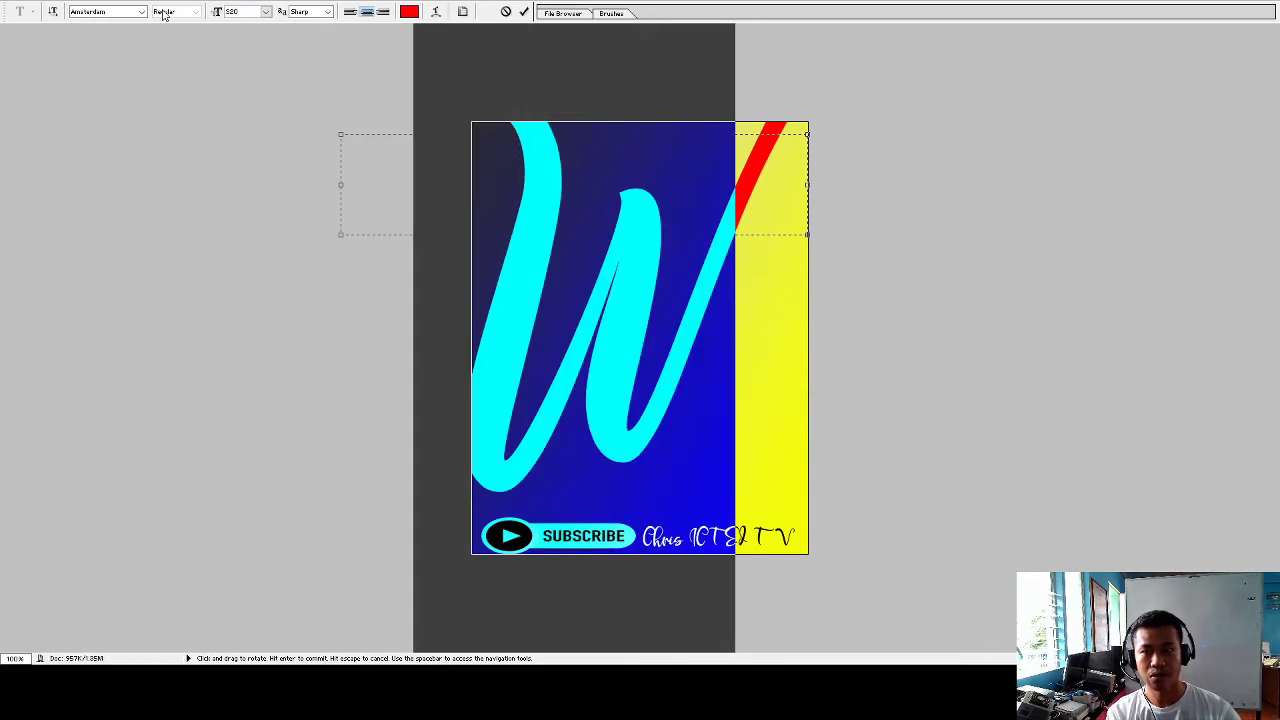
pyautogui.click(240, 12)
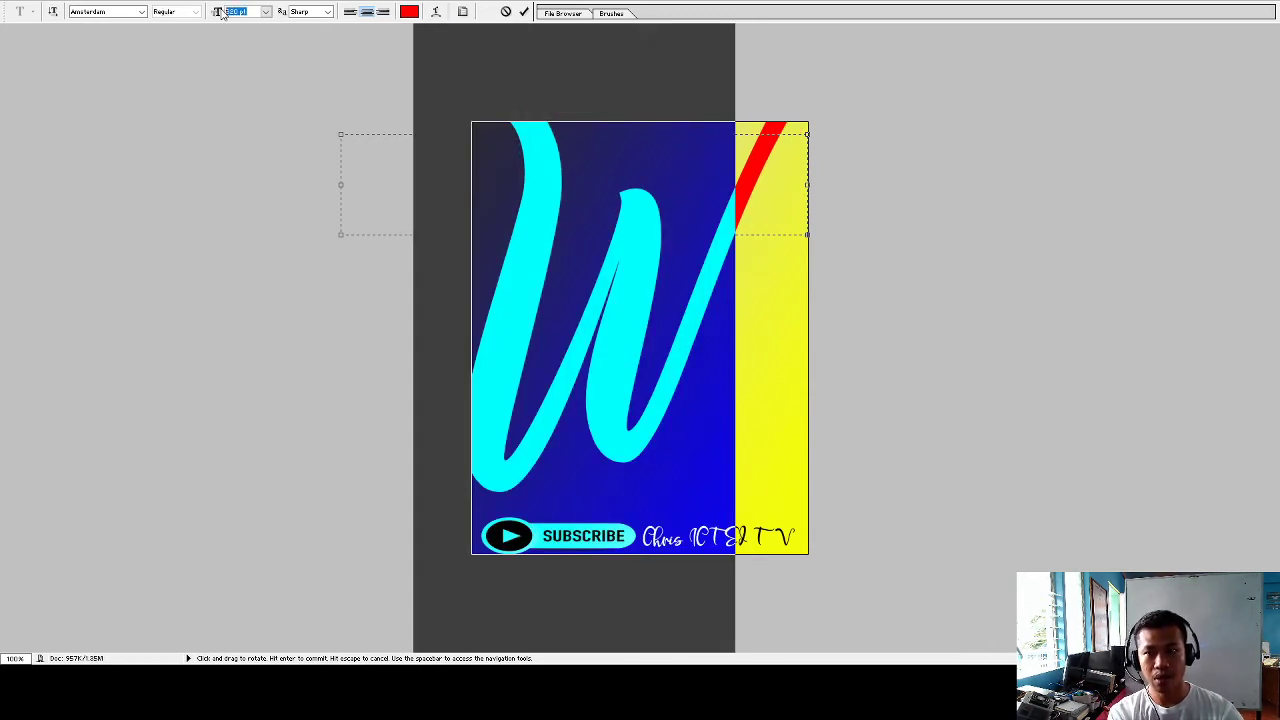
pyautogui.write('10')
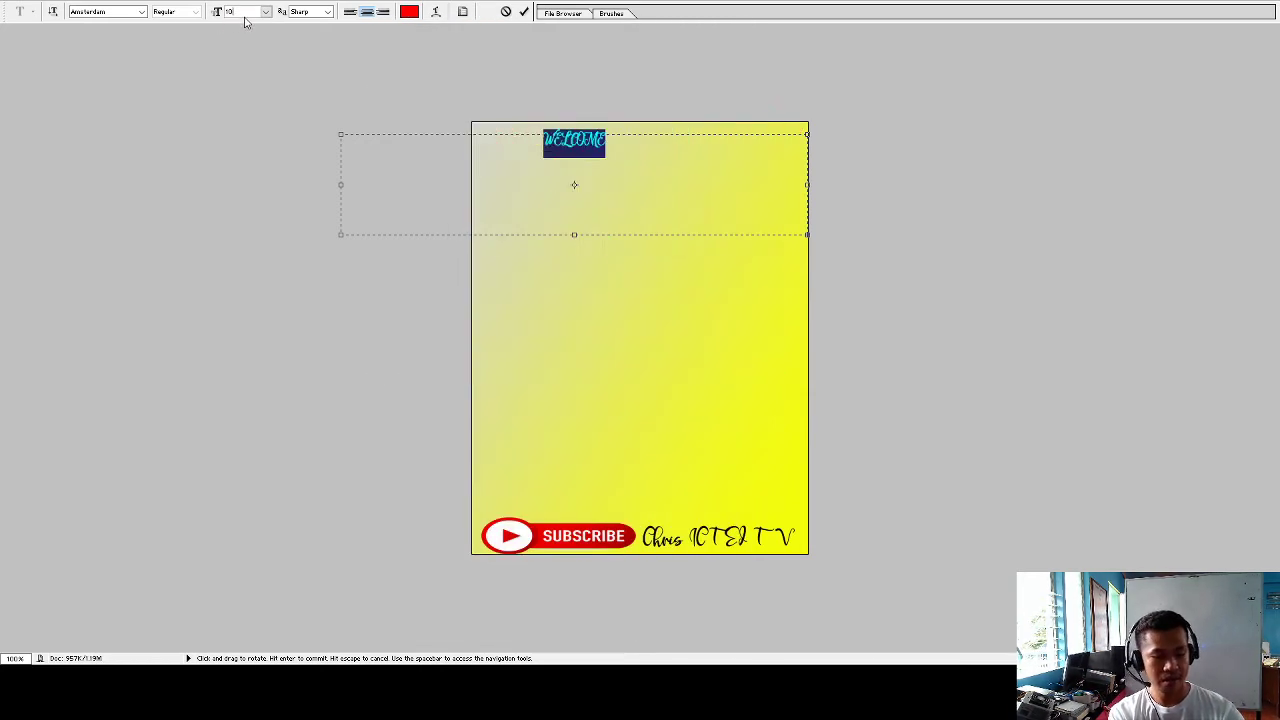
pyautogui.write('075')
pyautogui.press('BackSpace')
pyautogui.press('BackSpace')
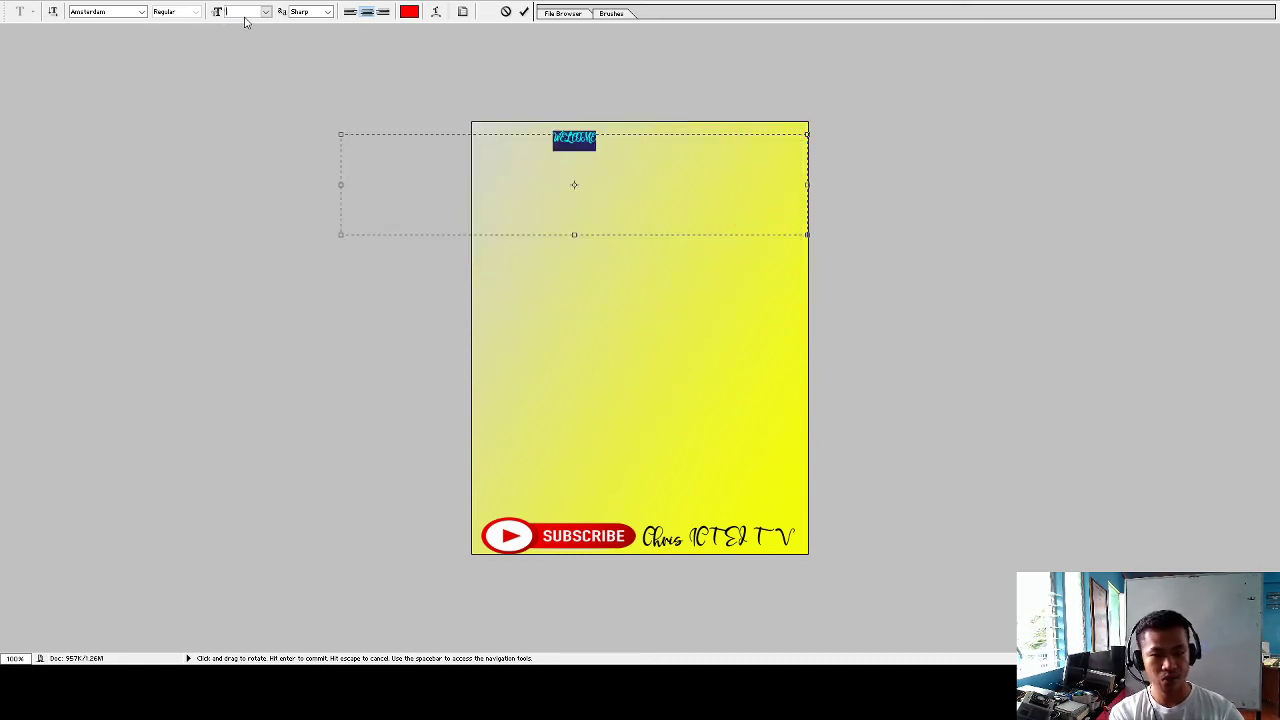
pyautogui.write('6550')
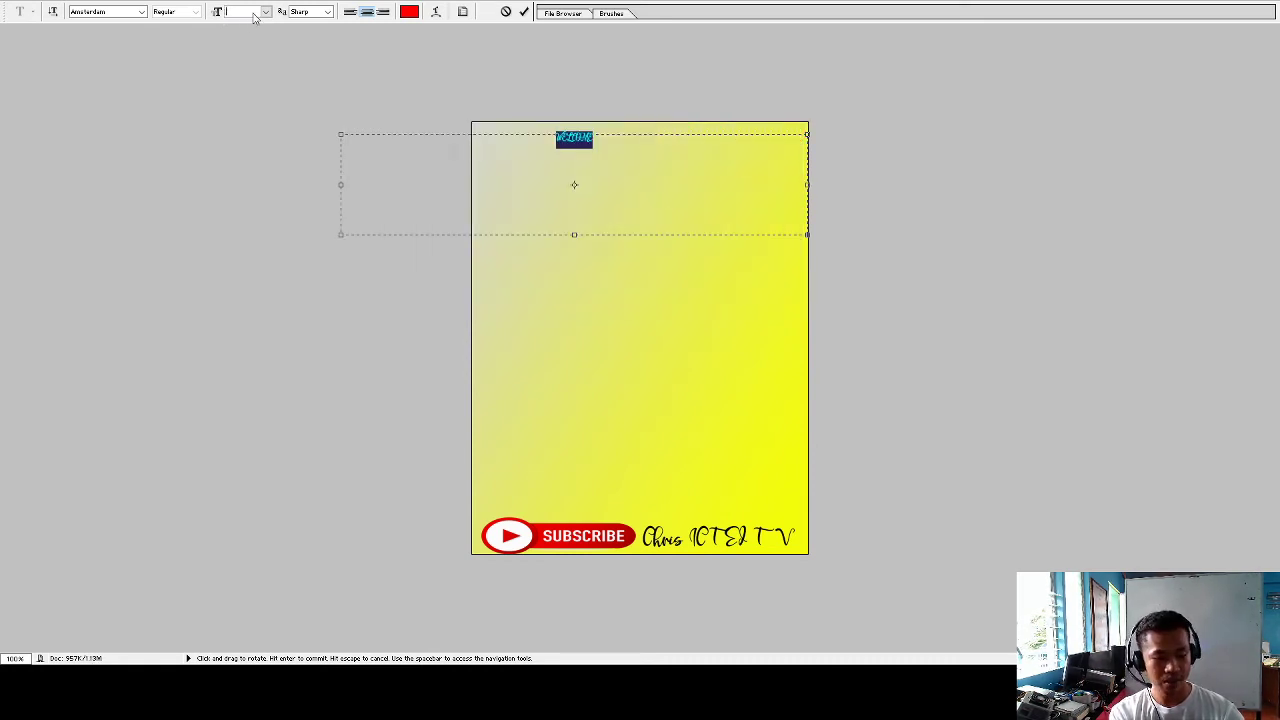
# Narrow the WELCOME text box to the canvas width and commit the text
pyautogui.click(522, 17)
pyautogui.click(546, 180)
pyautogui.moveTo(342, 238); pyautogui.dragTo(472, 187)
pyautogui.click(524, 13)
# Free-transform the WELCOME text by moving it slightly lower and stretching its height to about 154.3%, and commit
pyautogui.hotkey('ctrl', 't')
pyautogui.moveTo(626, 182); pyautogui.dragTo(626, 215)
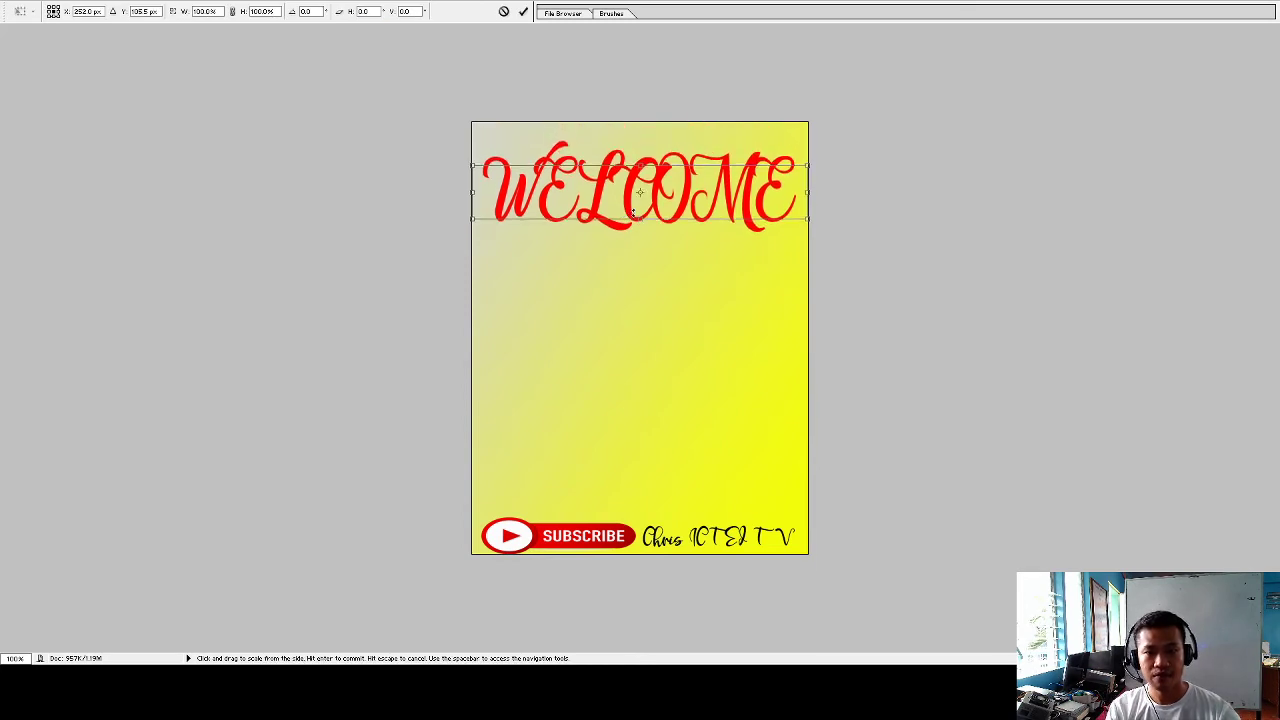
pyautogui.moveTo(640, 166); pyautogui.dragTo(649, 214)
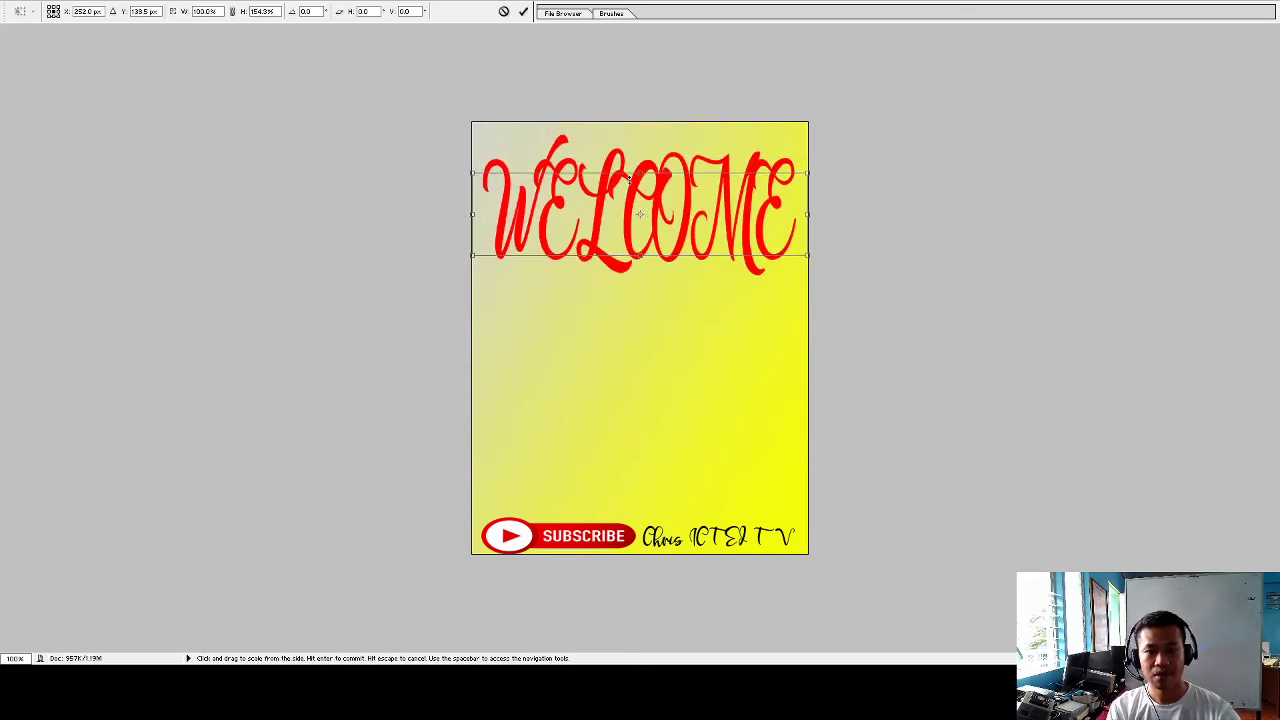
pyautogui.click(523, 12)
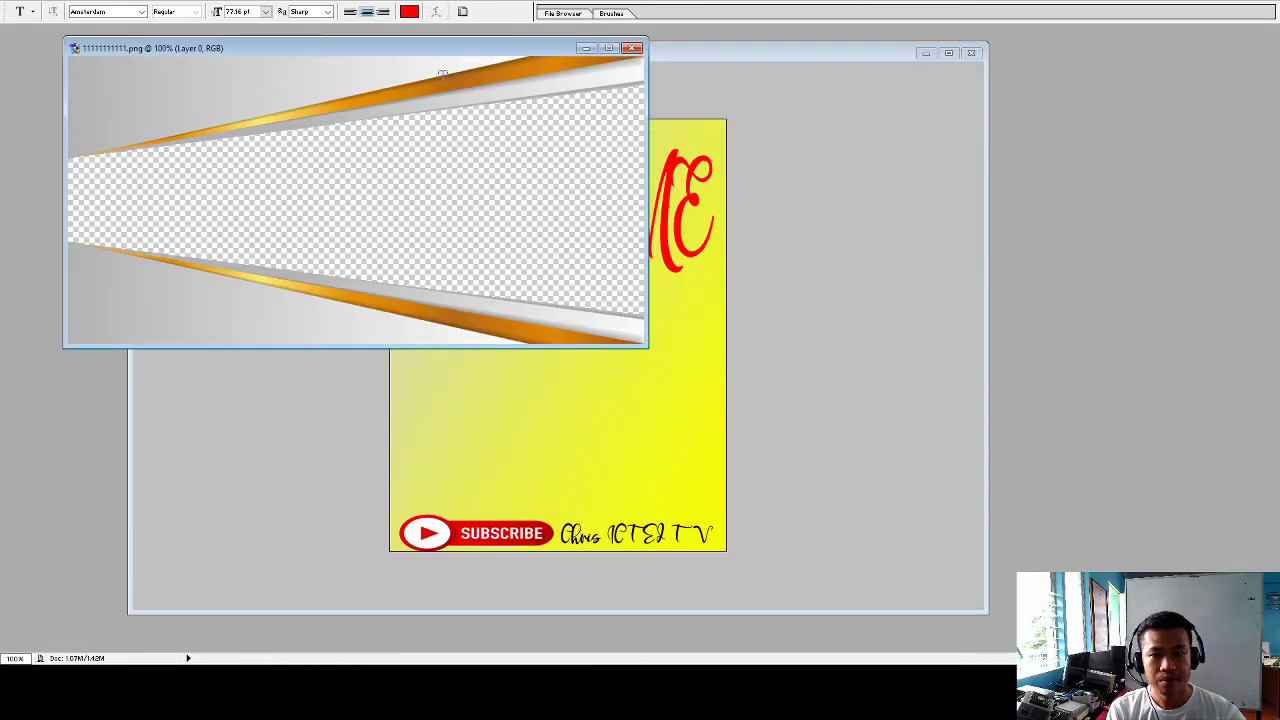
# Copy the grey-and-gold angled banner image into the SAMPLE PHOTOSHOP document with the Move tool
pyautogui.moveTo(421, 50); pyautogui.dragTo(893, 240)
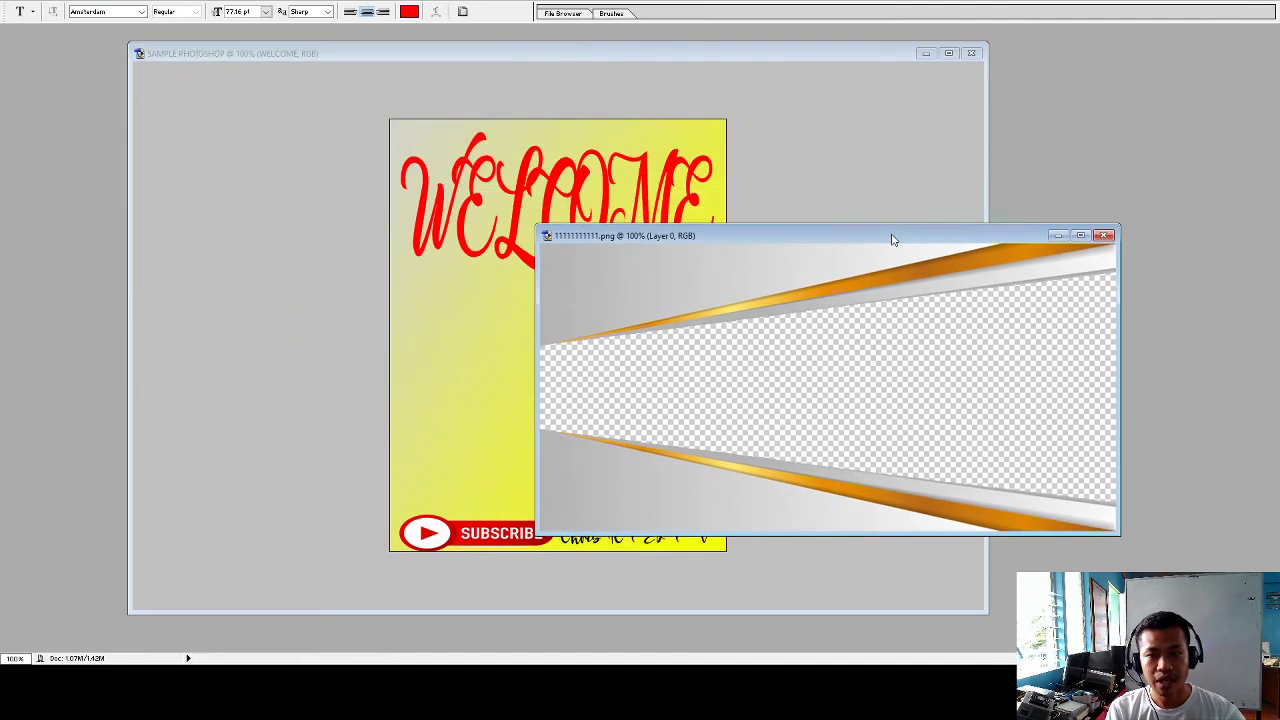
pyautogui.click(30, 94)
pyautogui.moveTo(653, 227); pyautogui.dragTo(737, 245)
pyautogui.moveTo(752, 307); pyautogui.dragTo(520, 220)
pyautogui.click(1028, 250)
pyautogui.moveTo(876, 254); pyautogui.dragTo(589, 236)
pyautogui.click(800, 195)
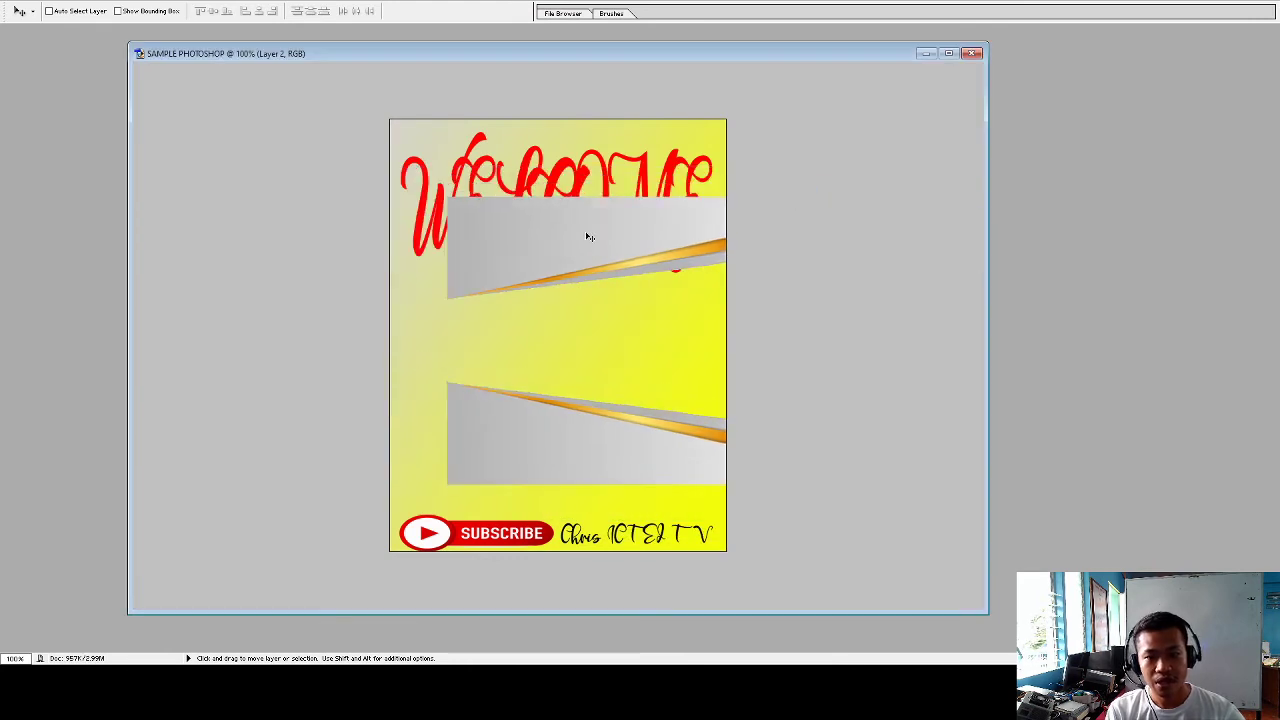
# Free-transform the banner to about 48.6% width and 84.3% height, moving it back inside the canvas below the WELCOME text
pyautogui.click(948, 53)
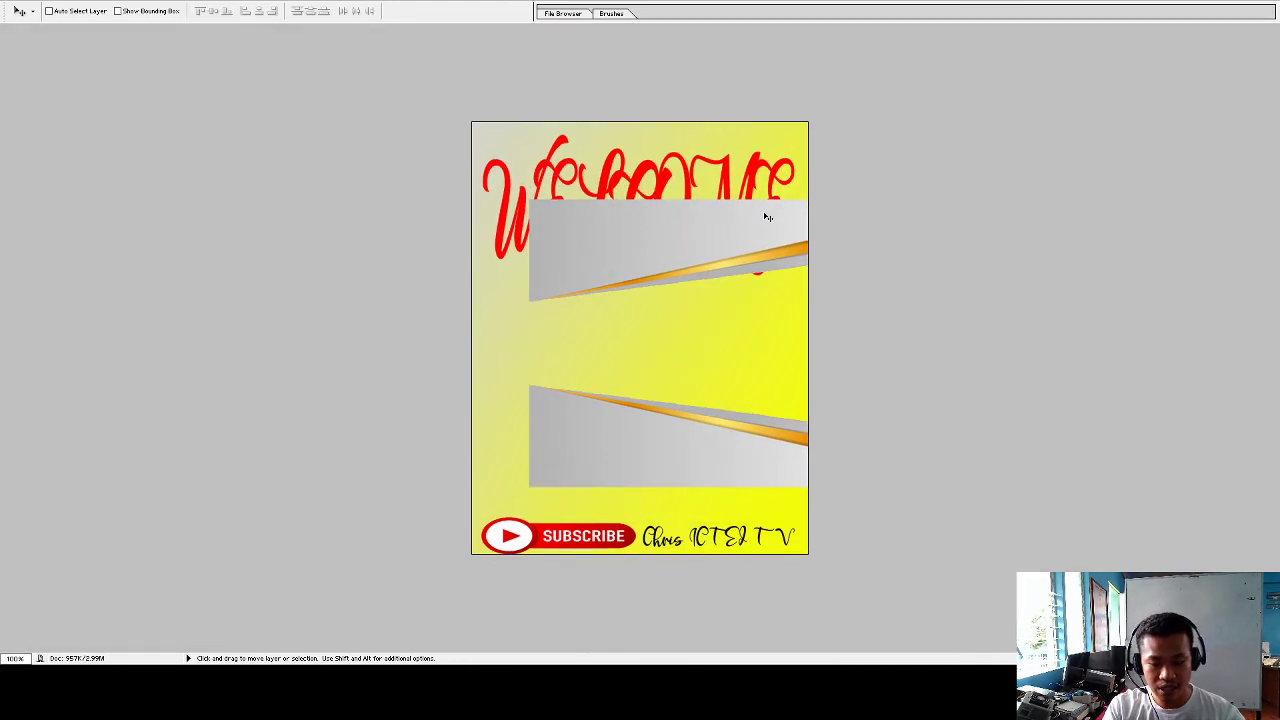
pyautogui.hotkey('ctrl', 't')
pyautogui.hotkey('ctrl', 'z')
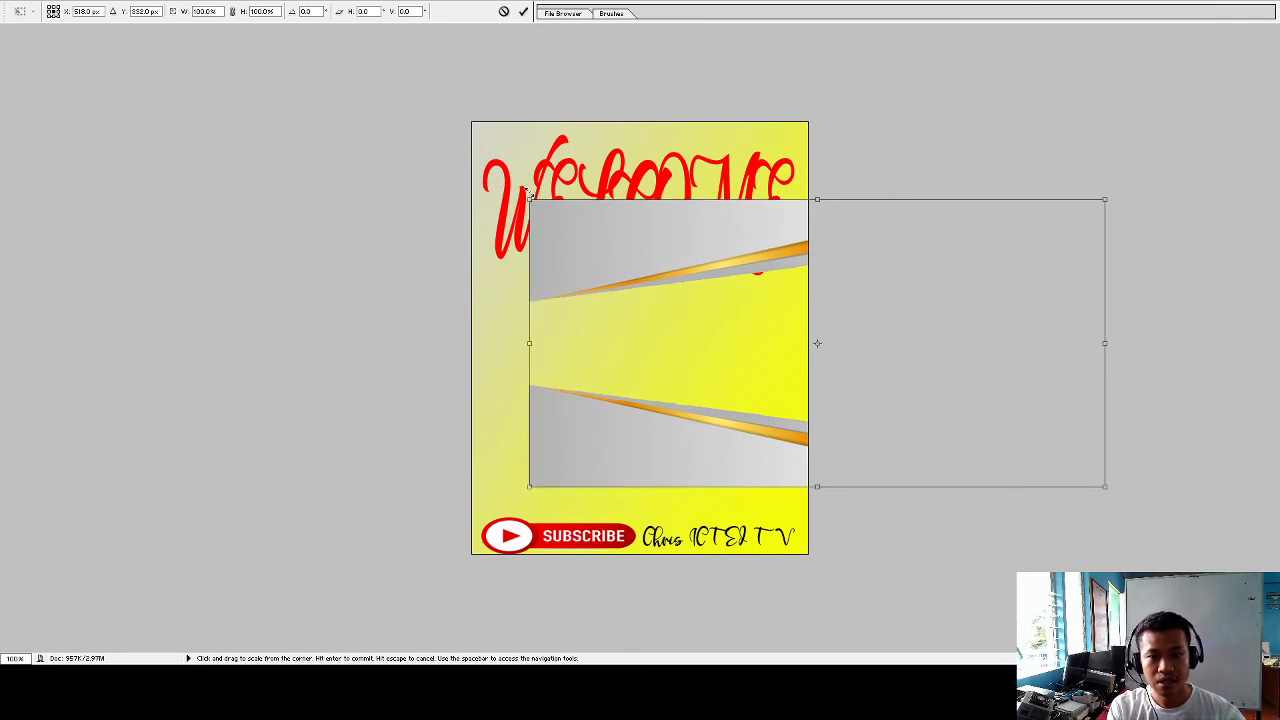
pyautogui.moveTo(530, 200); pyautogui.dragTo(823, 243)
pyautogui.moveTo(864, 293); pyautogui.dragTo(522, 277)
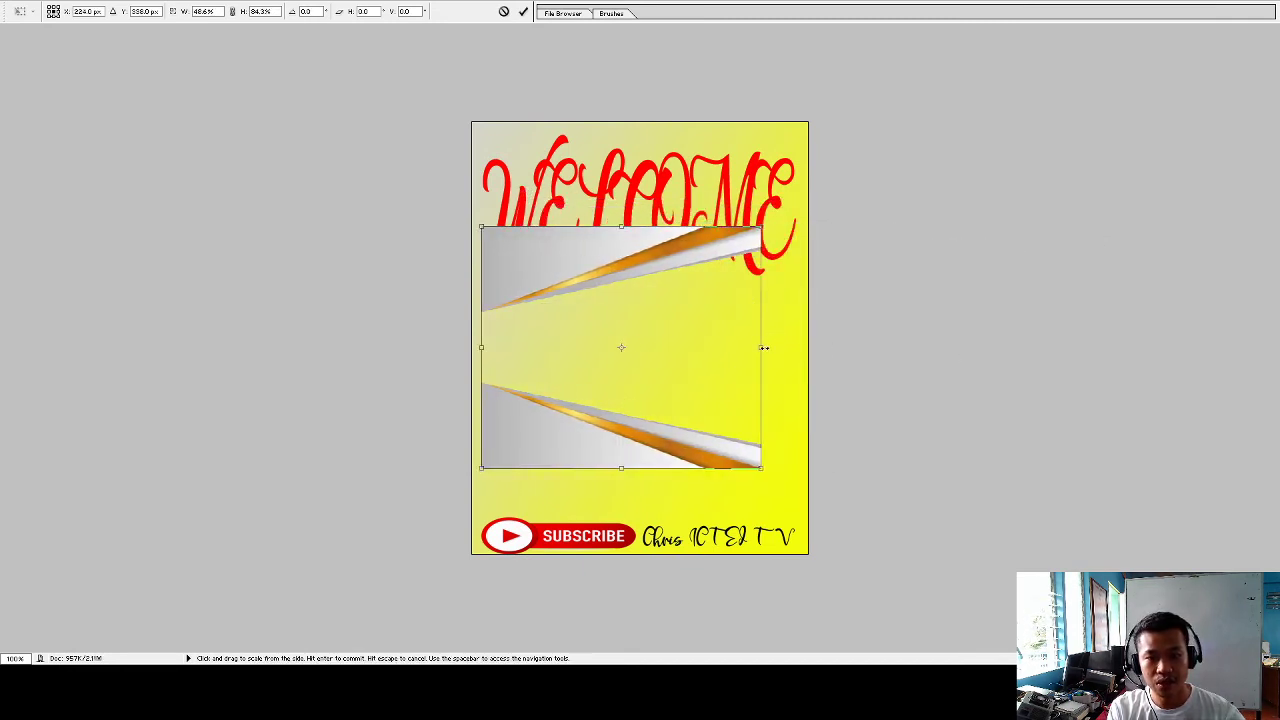
# Resize the banner to about 56.7% width and 65.3% height, rotate it about 90°, and move it to the canvas's upper-left corner
pyautogui.moveTo(761, 347); pyautogui.dragTo(808, 347)
pyautogui.moveTo(644, 470); pyautogui.dragTo(644, 417)
pyautogui.moveTo(637, 363)
pyautogui.mouseDown()
pyautogui.moveTo(628, 502)
pyautogui.moveTo(638, 361)
pyautogui.mouseUp()
pyautogui.moveTo(707, 176); pyautogui.dragTo(571, 277)
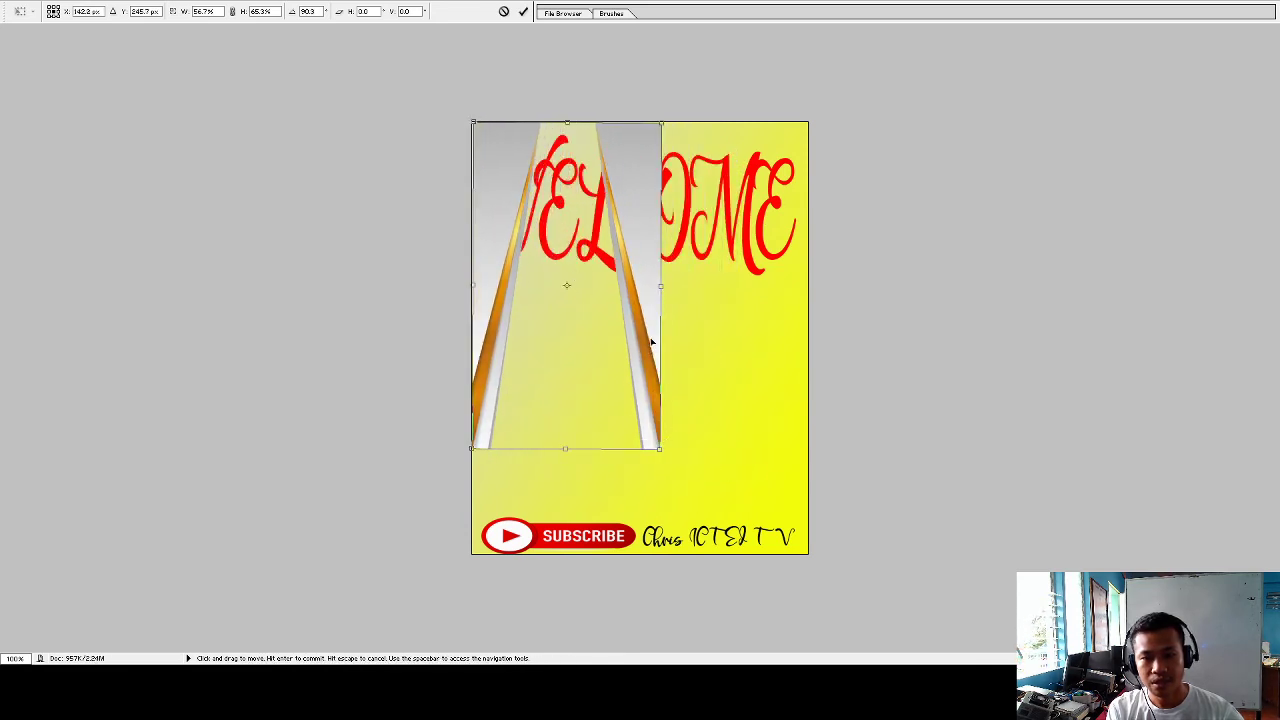
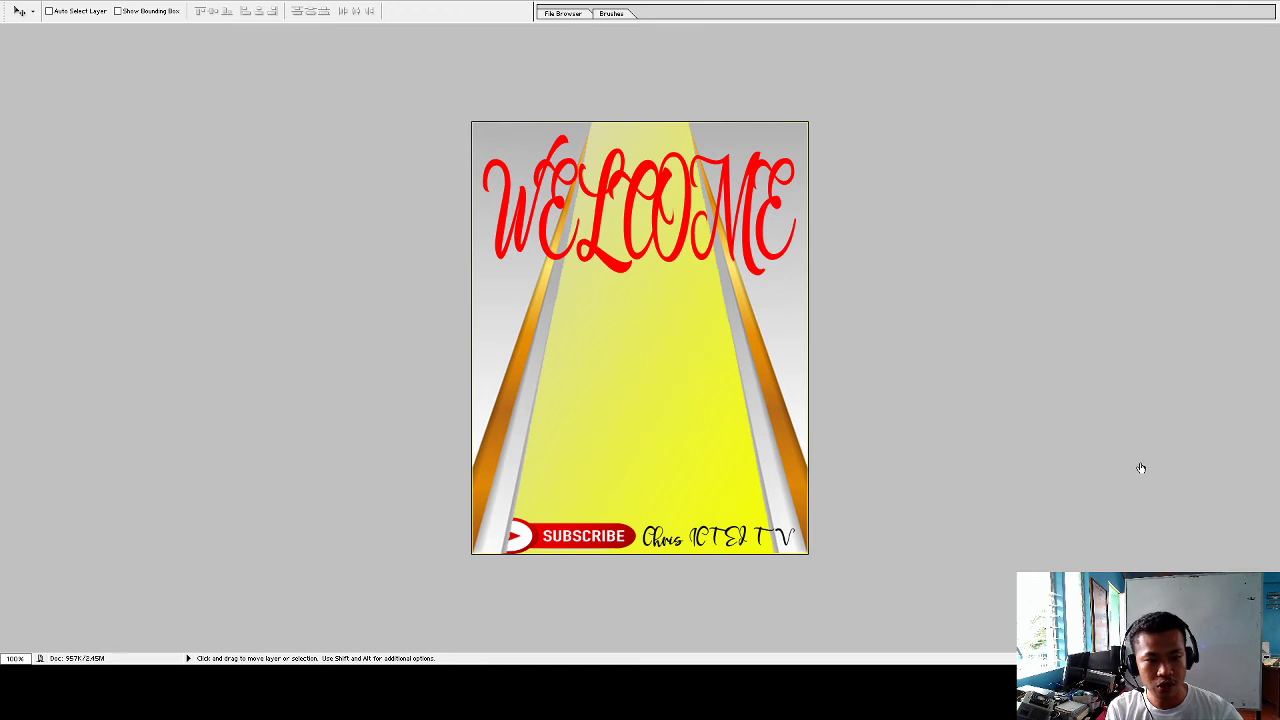
# Delete the gradient background layer and make the banner layer active
pyautogui.press('Delete')
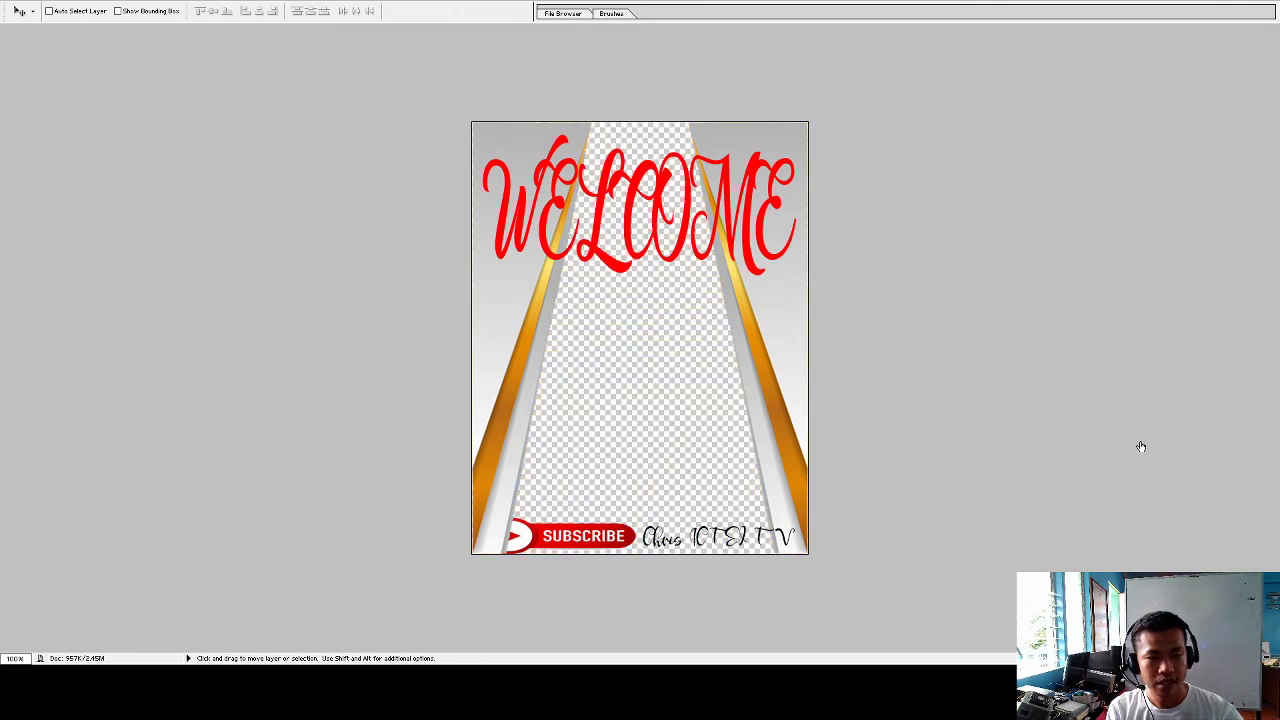
pyautogui.click(1140, 422)
pyautogui.click(1140, 422)
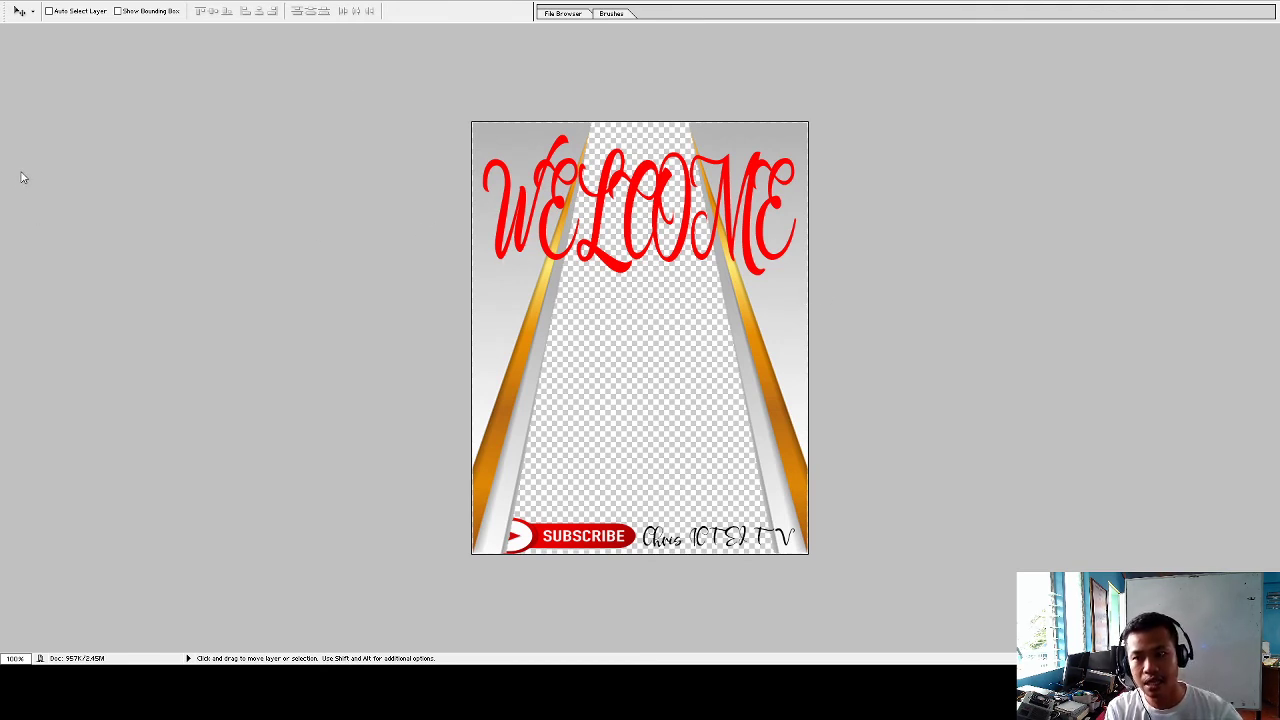
# Erase the grey areas outside both gold stripes of the banner with the Magic Eraser
pyautogui.press('g')
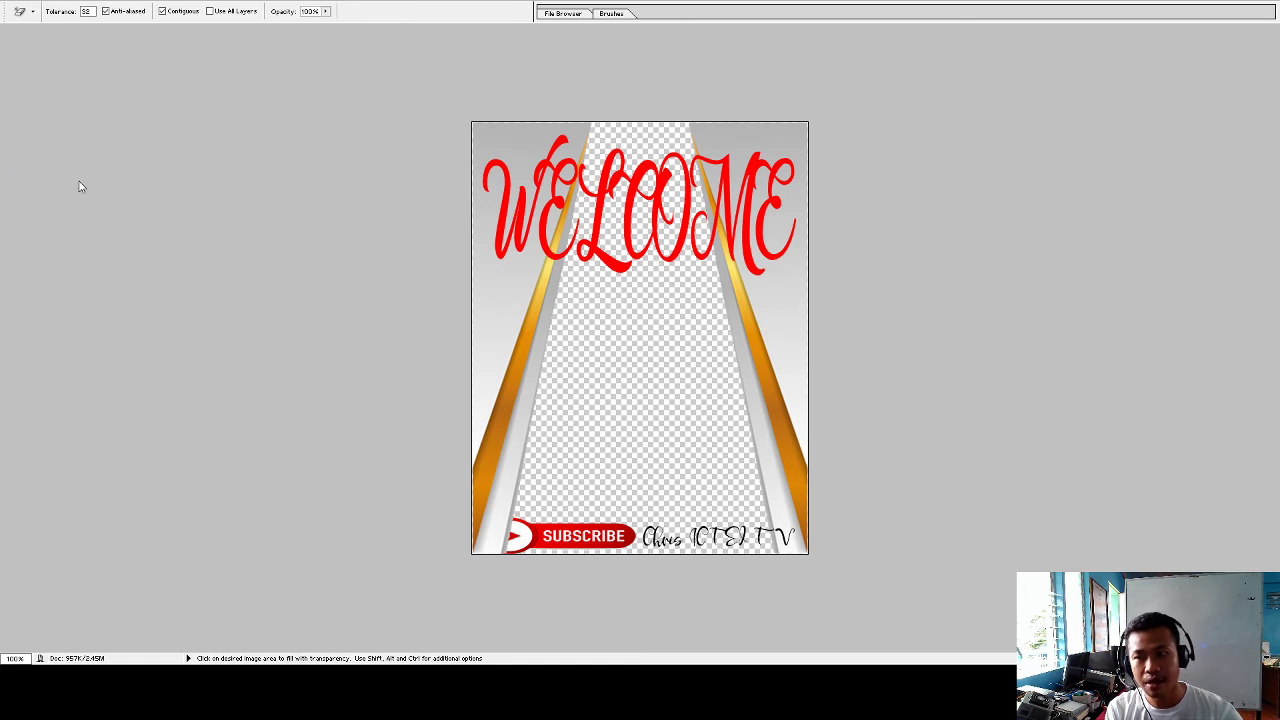
pyautogui.click(497, 157)
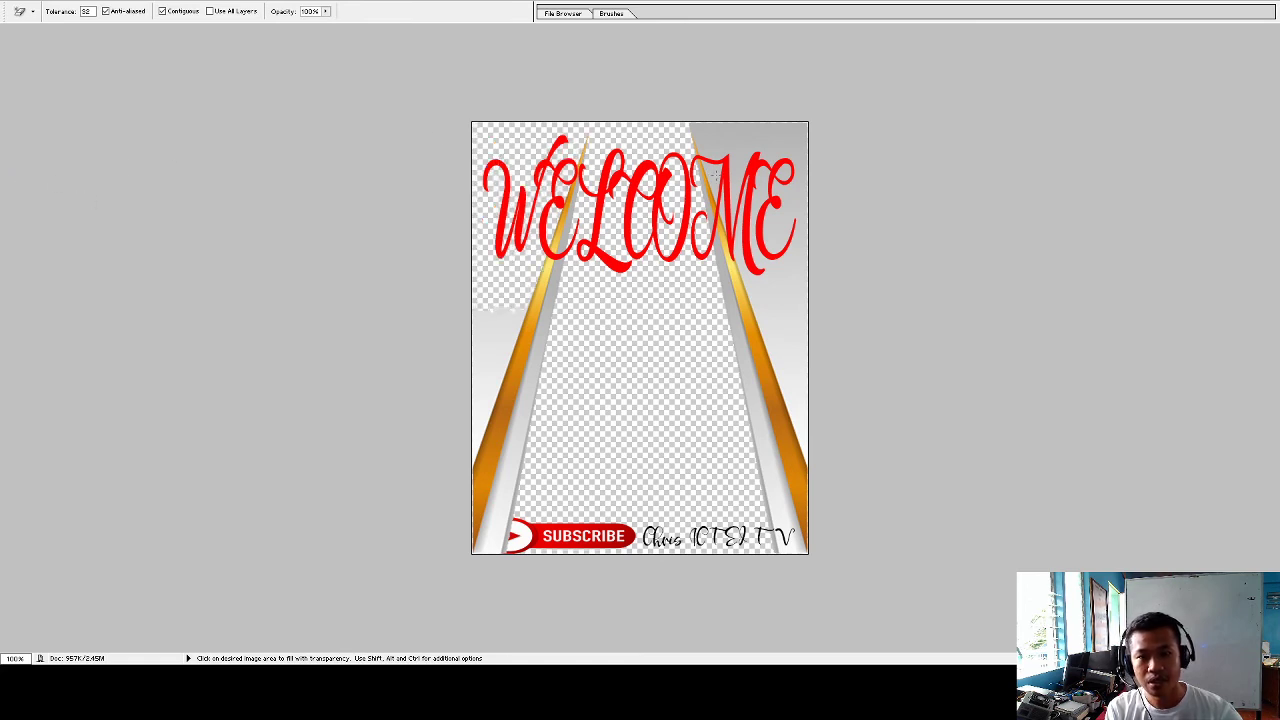
pyautogui.click(766, 265)
pyautogui.click(772, 330)
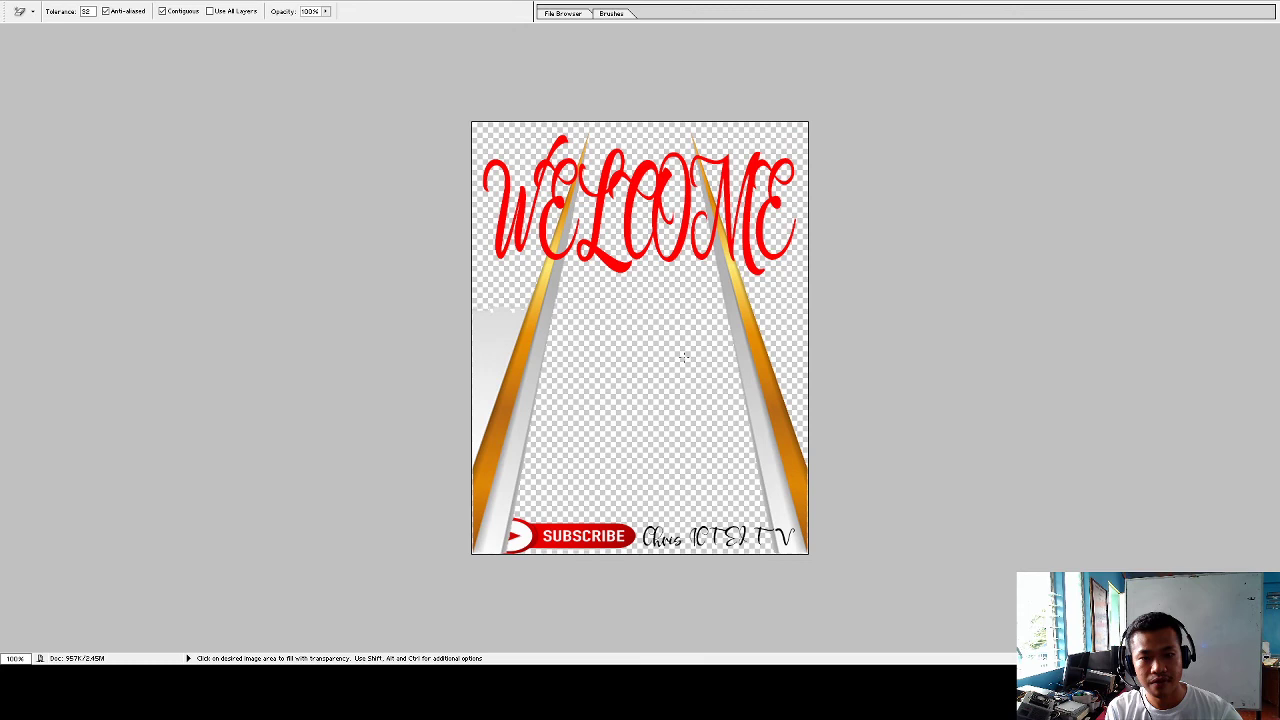
pyautogui.click(492, 353)
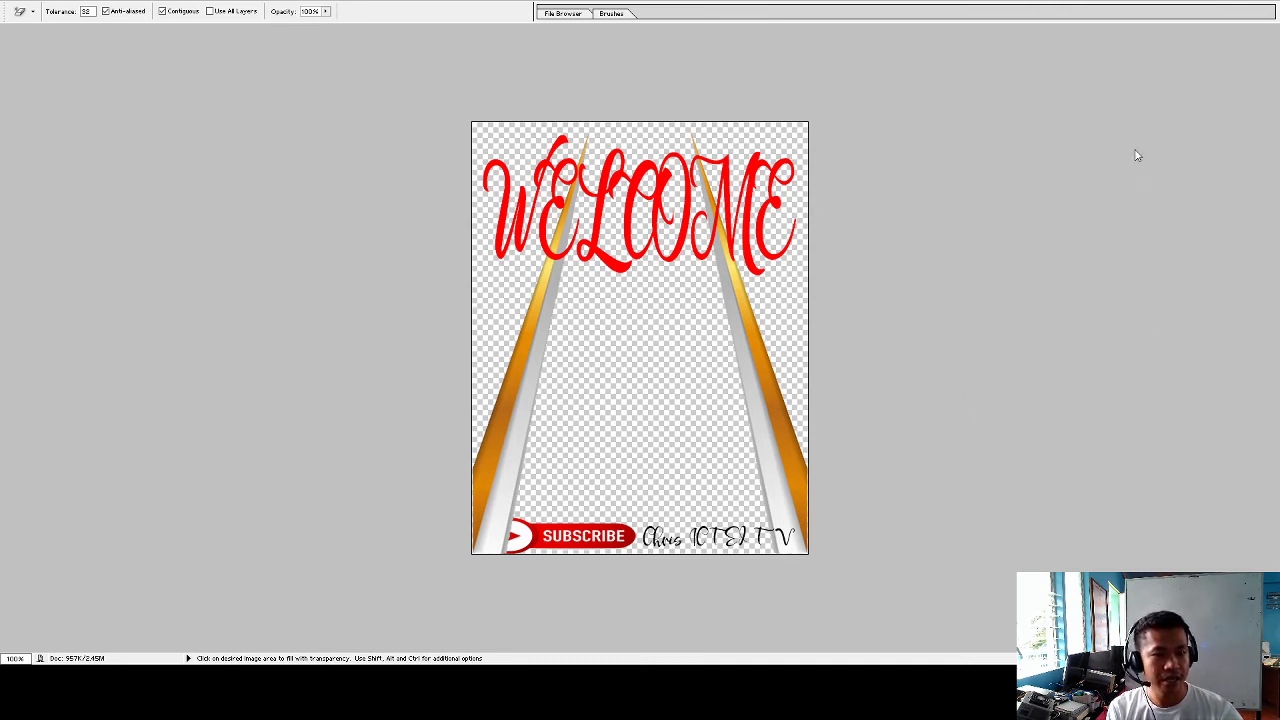
# Save the transparent composition as SAMPLE PHOTOSHOP copy.png and close the working document
pyautogui.hotkey('ctrl', 's')
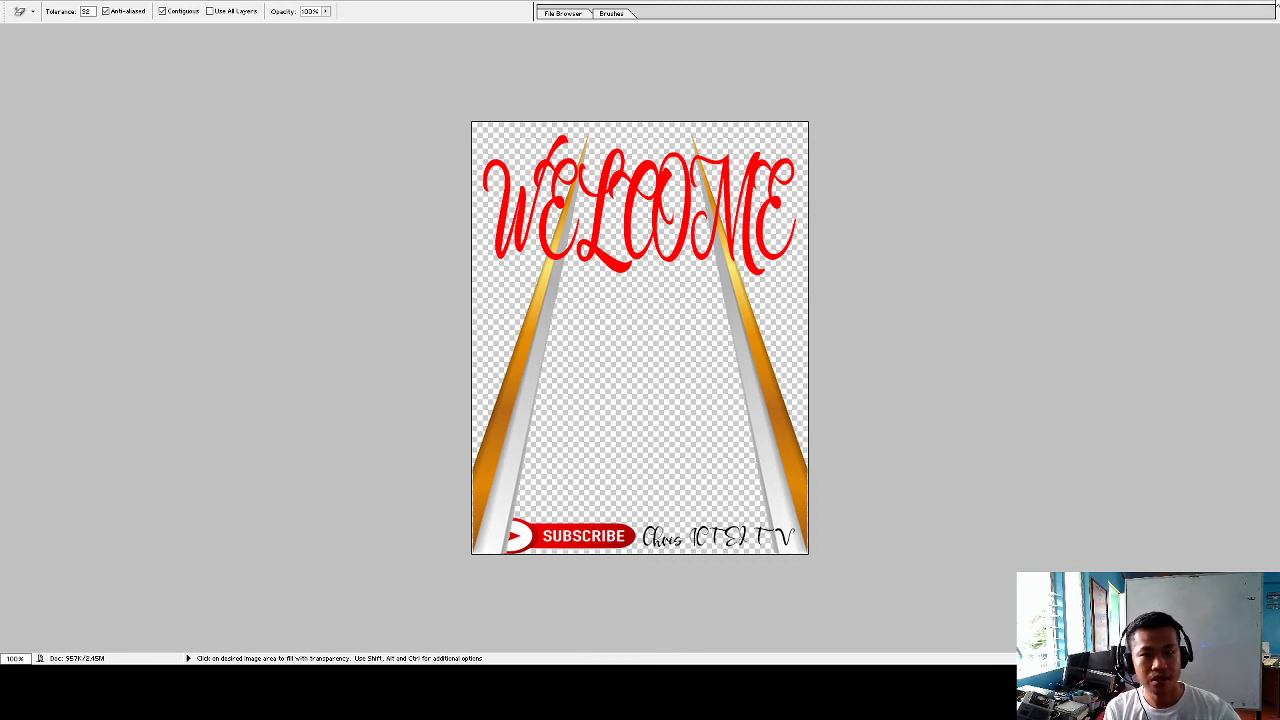
pyautogui.hotkey('ctrl', 'w')
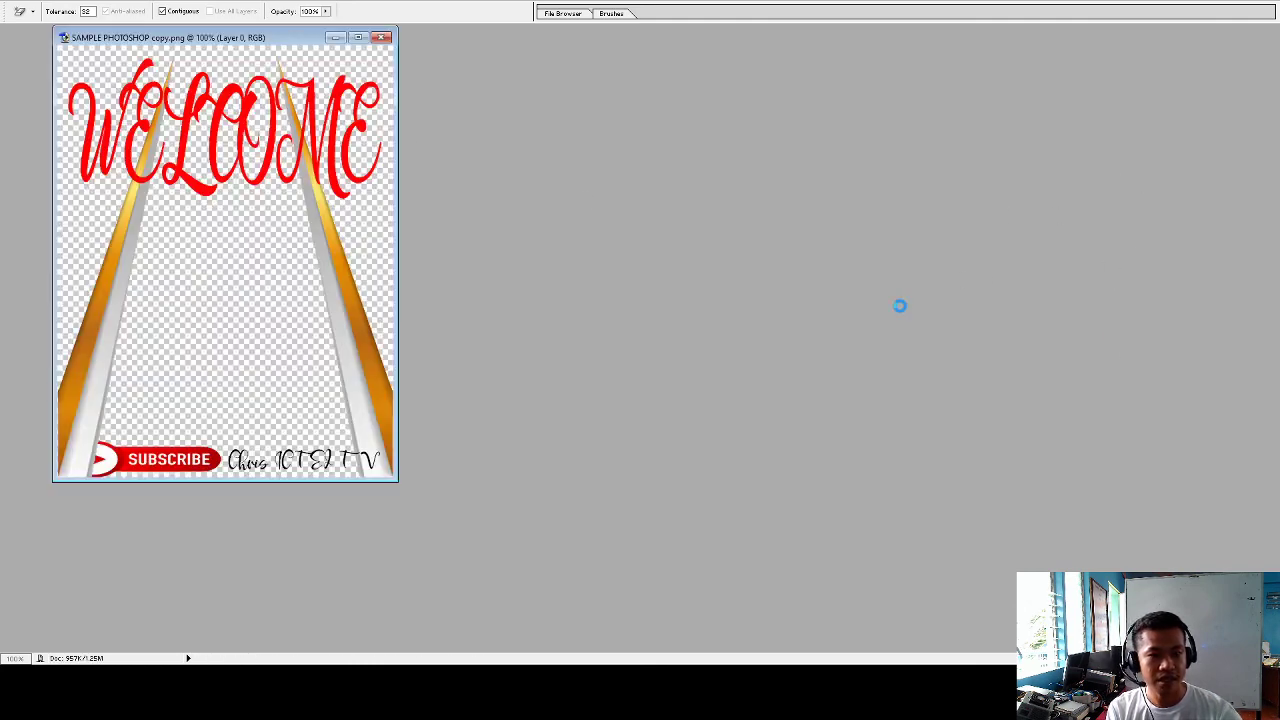
# Open SAMPLE PHOTOSHOP copy.png, enlarge its document window around the canvas, and center it in the workspace
pyautogui.moveTo(300, 38); pyautogui.dragTo(584, 109)
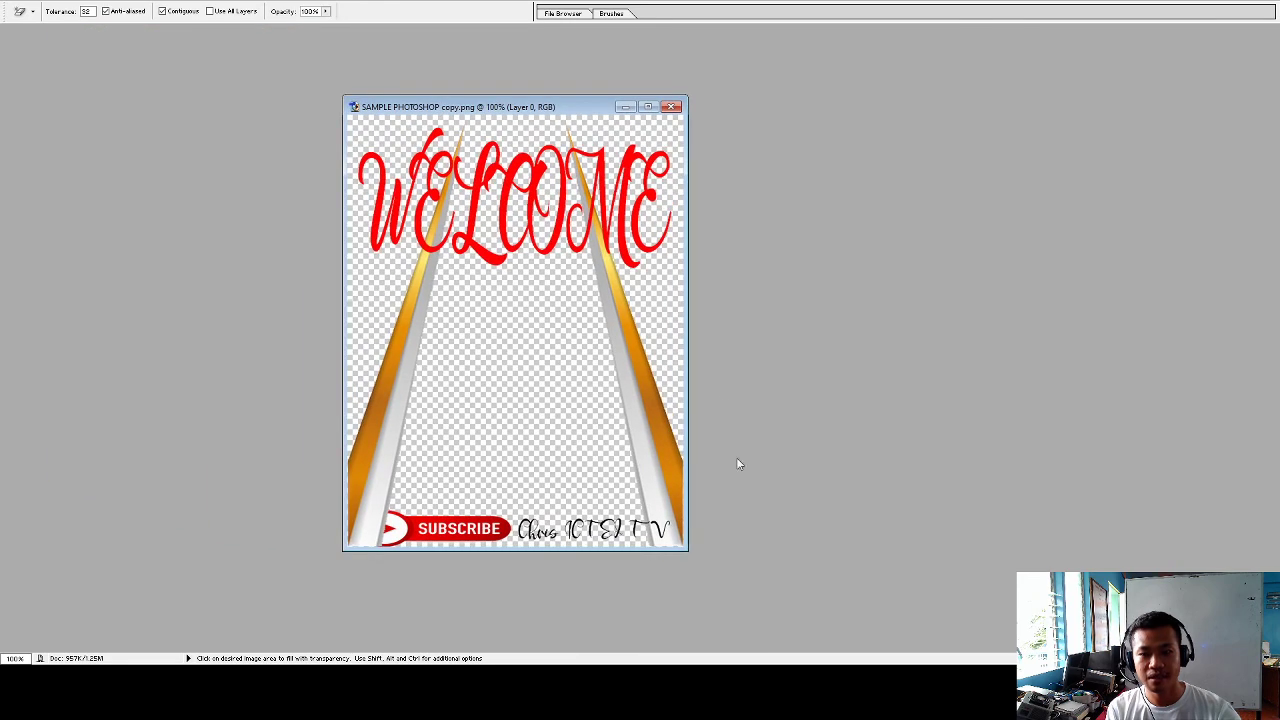
pyautogui.moveTo(692, 550); pyautogui.dragTo(856, 622)
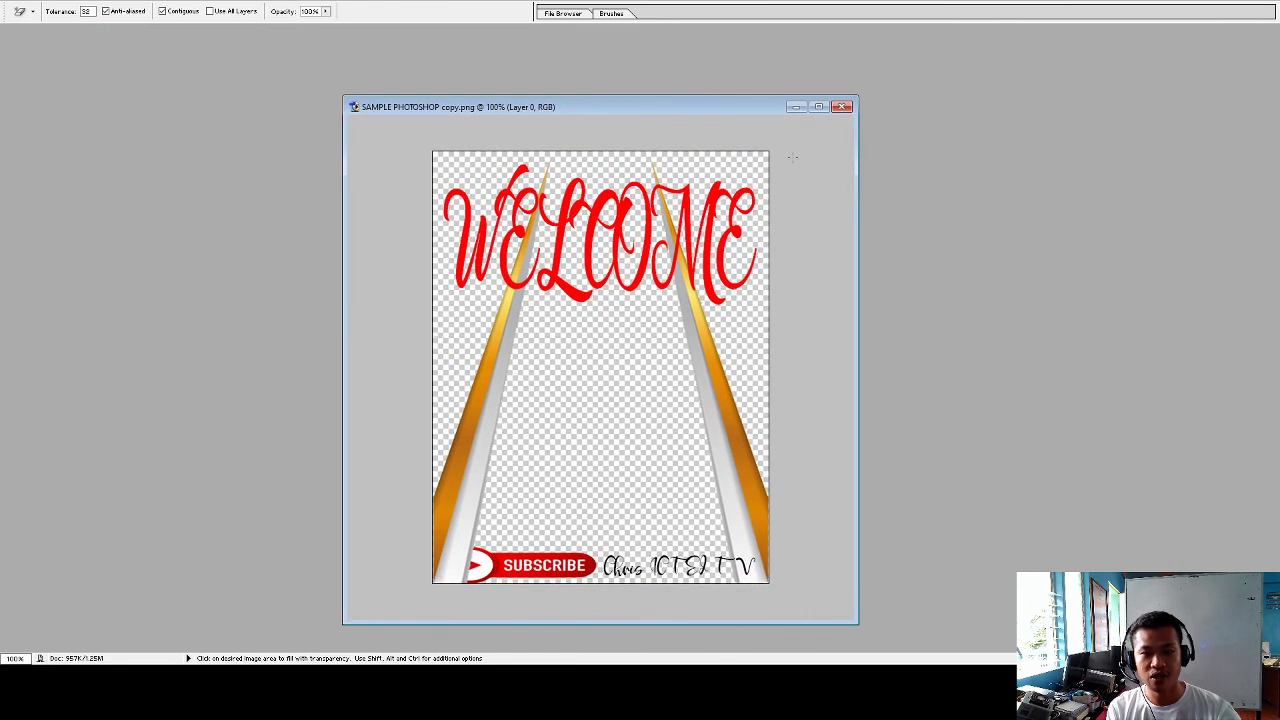
pyautogui.moveTo(702, 109); pyautogui.dragTo(740, 51)
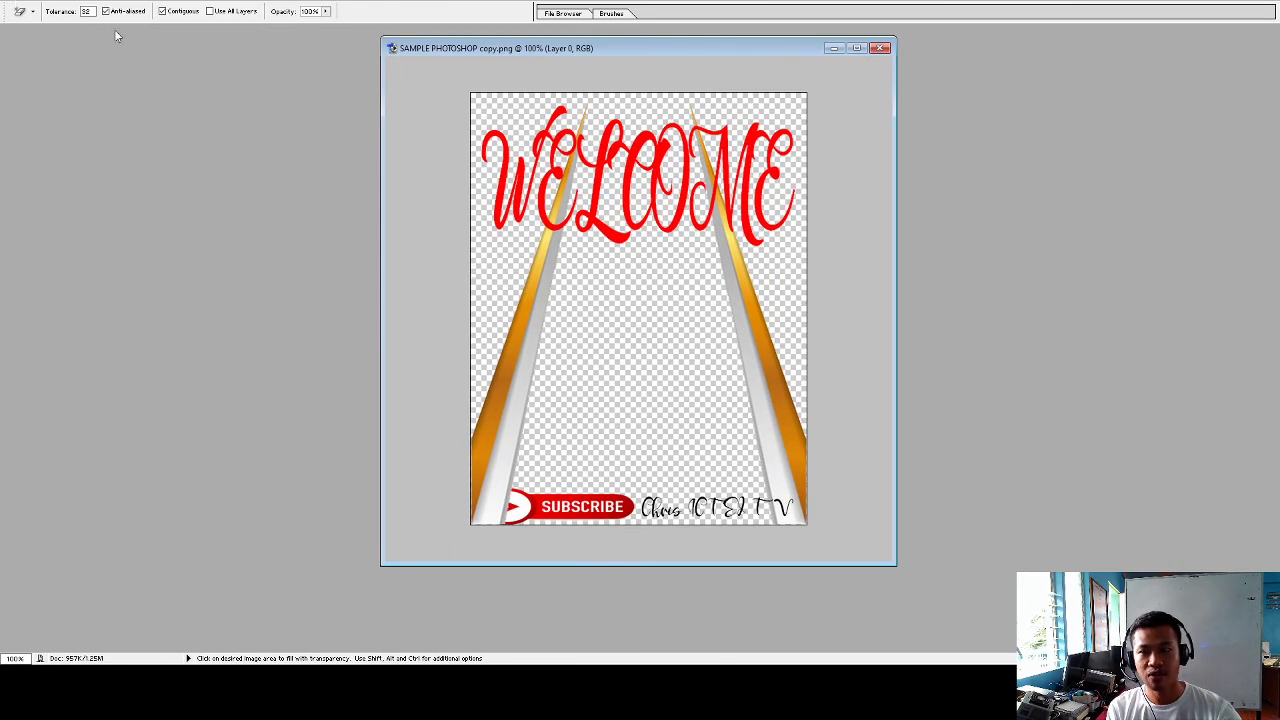
# Open SAMPLE PHOTOSHOP copy.jpg and move the two document windows apart so they do not overlap
pyautogui.click(3, 2)
pyautogui.click(36, 22)
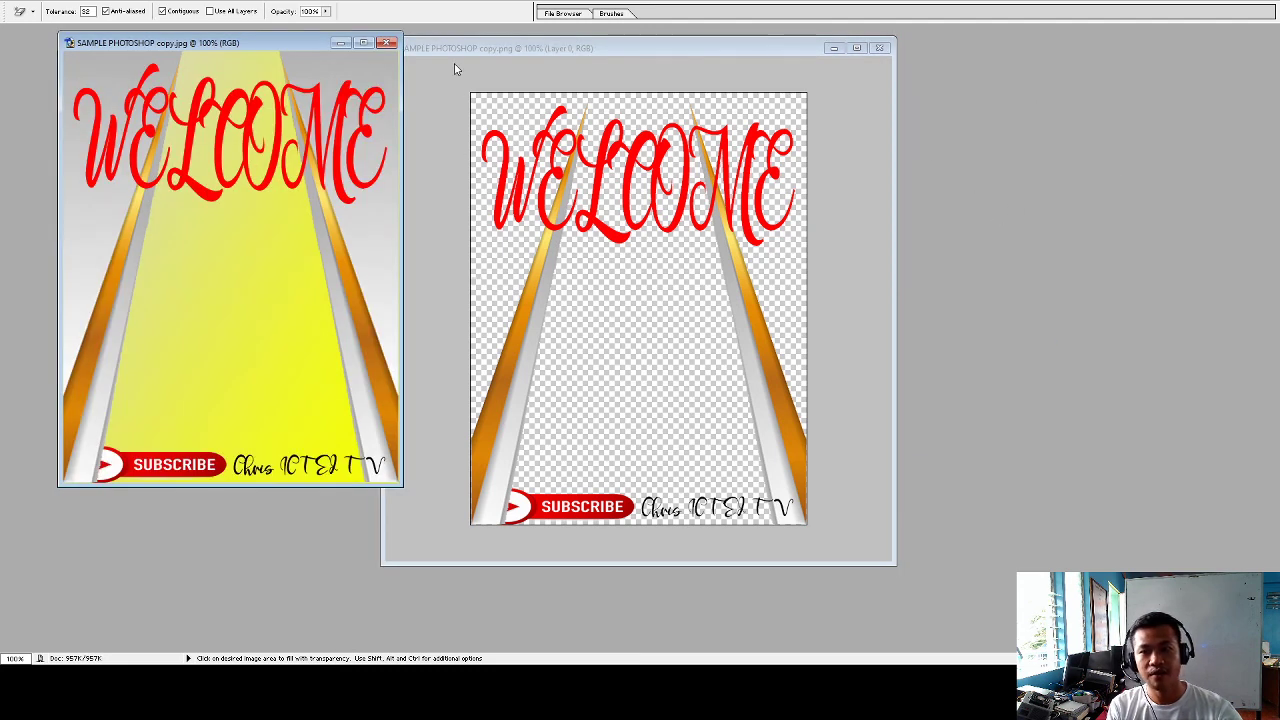
pyautogui.moveTo(490, 51); pyautogui.dragTo(732, 55)
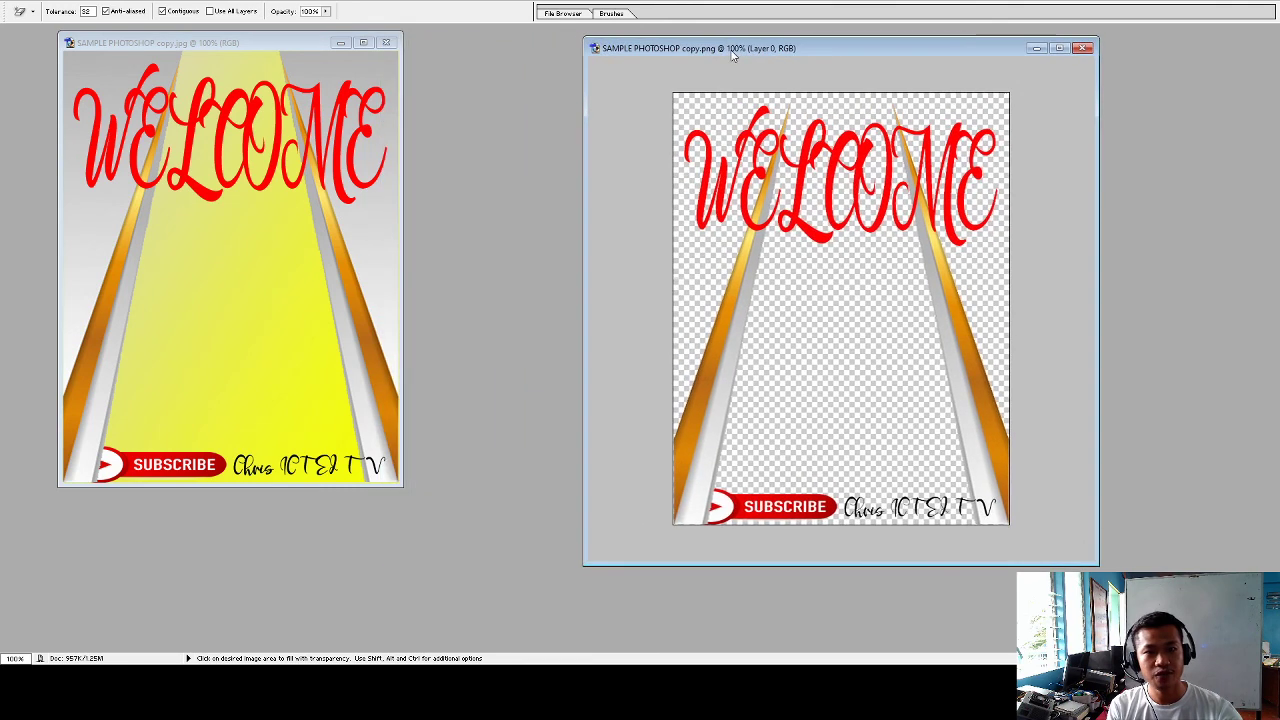
pyautogui.click(172, 46)
pyautogui.moveTo(226, 47); pyautogui.dragTo(208, 45)
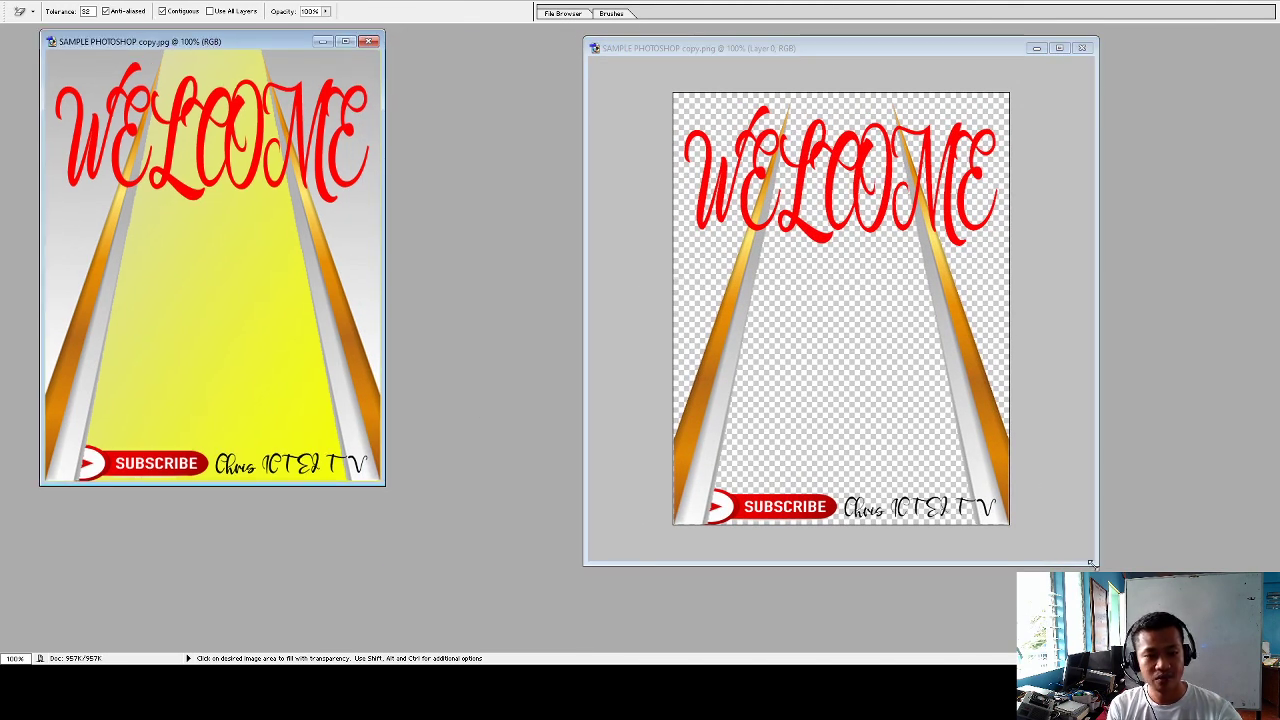
# Shrink the PNG document window around its canvas and place it directly beside the JPG window
pyautogui.moveTo(1092, 563); pyautogui.dragTo(994, 480)
pyautogui.moveTo(672, 50); pyautogui.dragTo(476, 45)
pyautogui.moveTo(520, 474); pyautogui.dragTo(518, 500)
# Open SAMPLE PHOTOSHOP.psd and place its window beside the PNG version to line up all three file formats
pyautogui.click(33, 22)
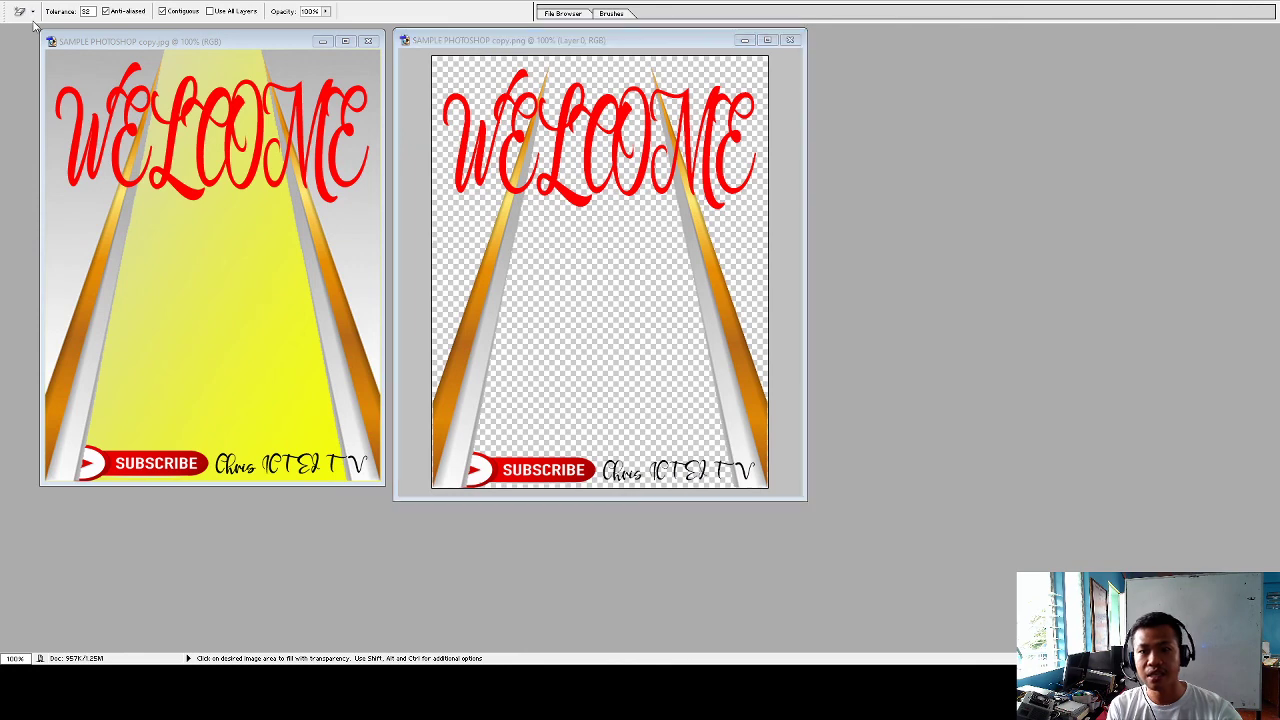
pyautogui.doubleClick(1114, 340)
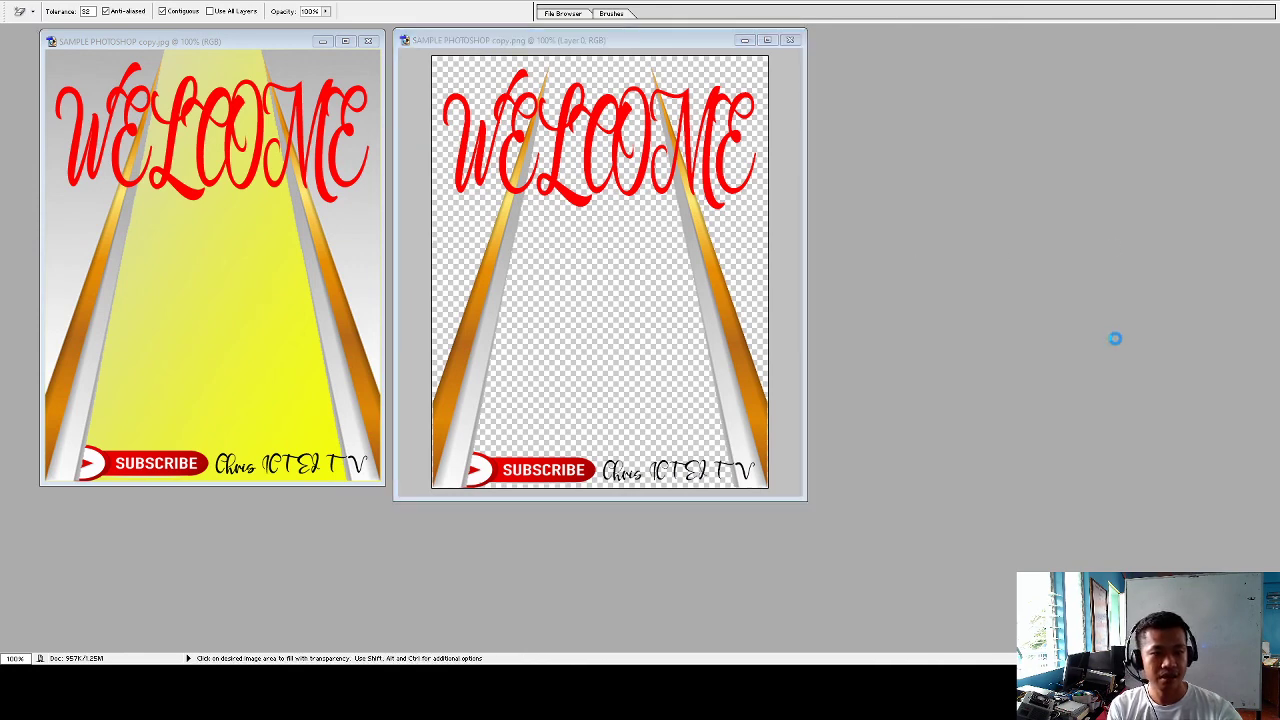
pyautogui.moveTo(247, 58); pyautogui.dragTo(975, 58)
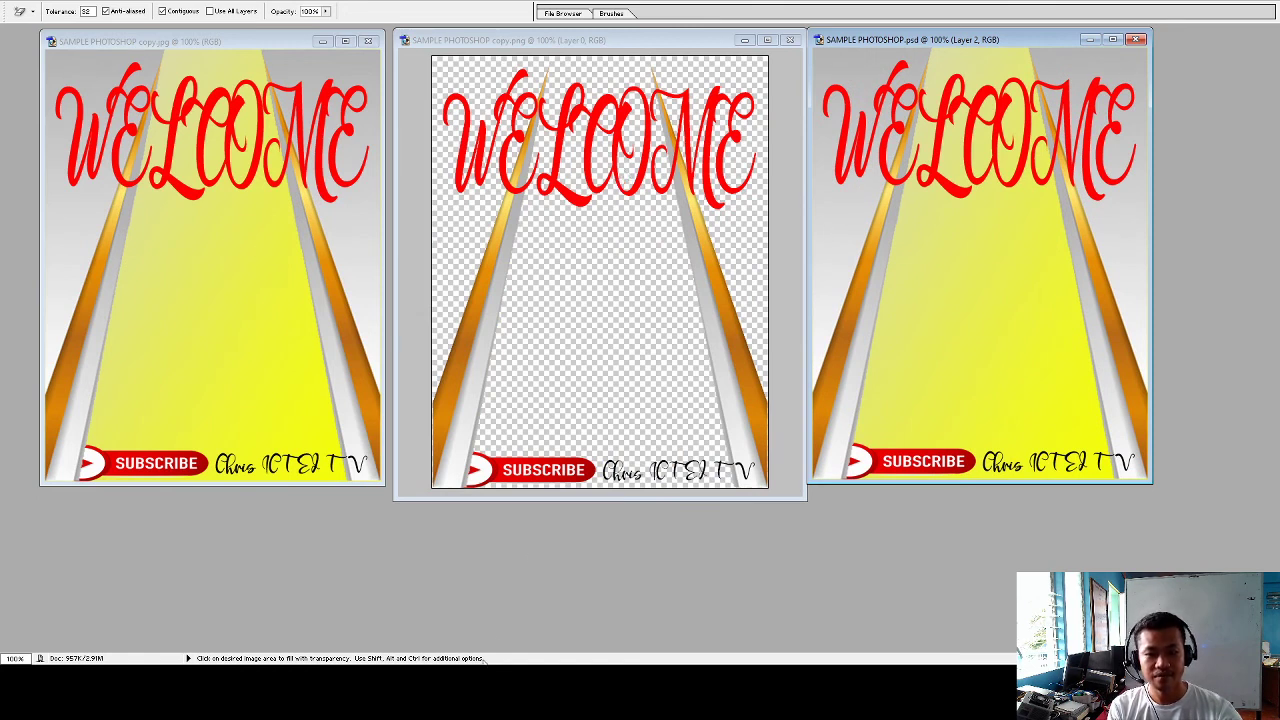
pyautogui.click(528, 682)
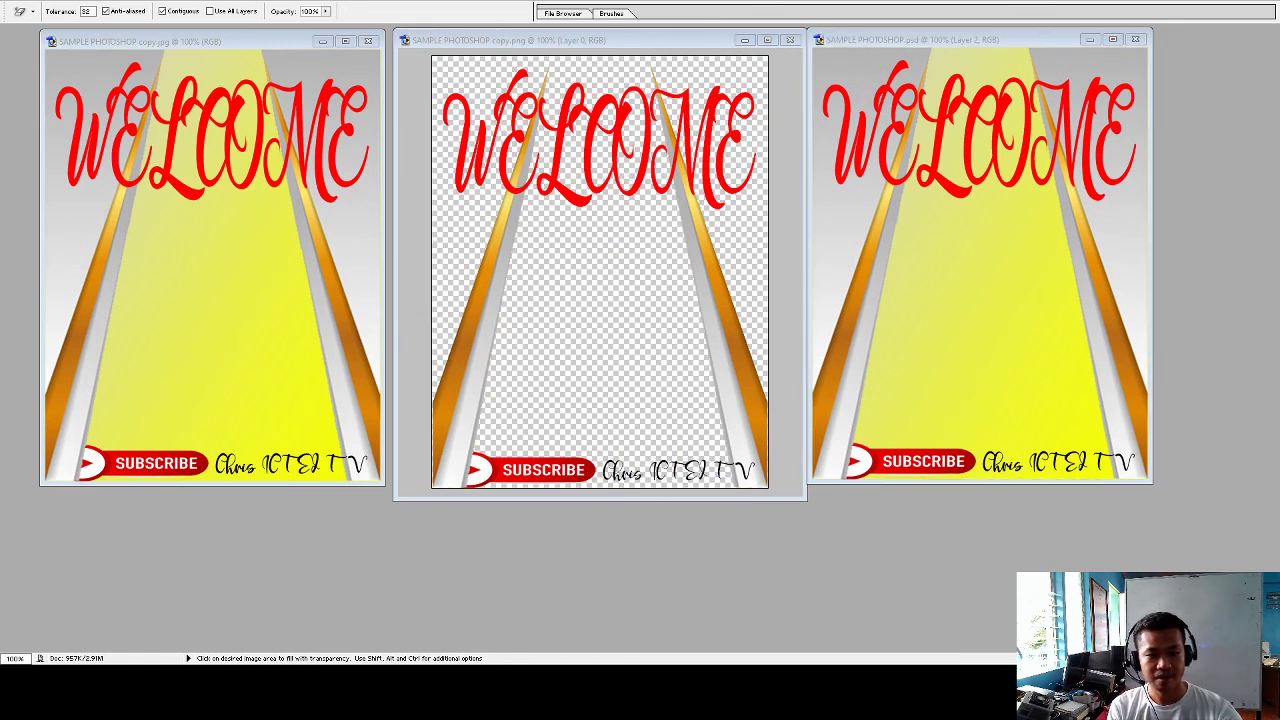